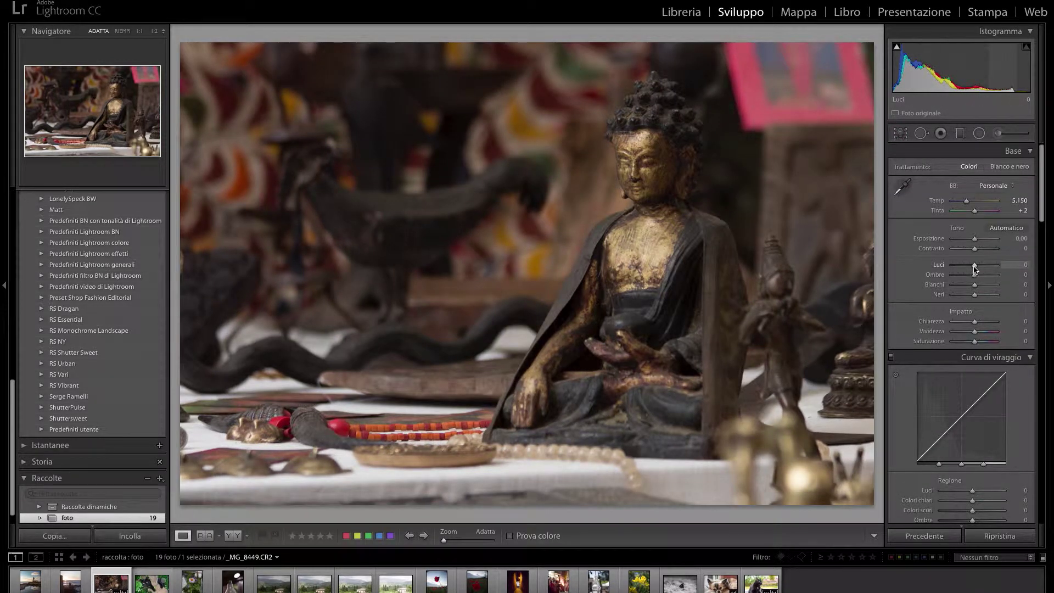
Lower the Buddha photo's Highlights to -35 in the Basic panel
mouse_move(975, 265)
left_mouse_down()
mouse_move(982, 279)
mouse_move(970, 294)
mouse_move(982, 323)
left_mouse_up()
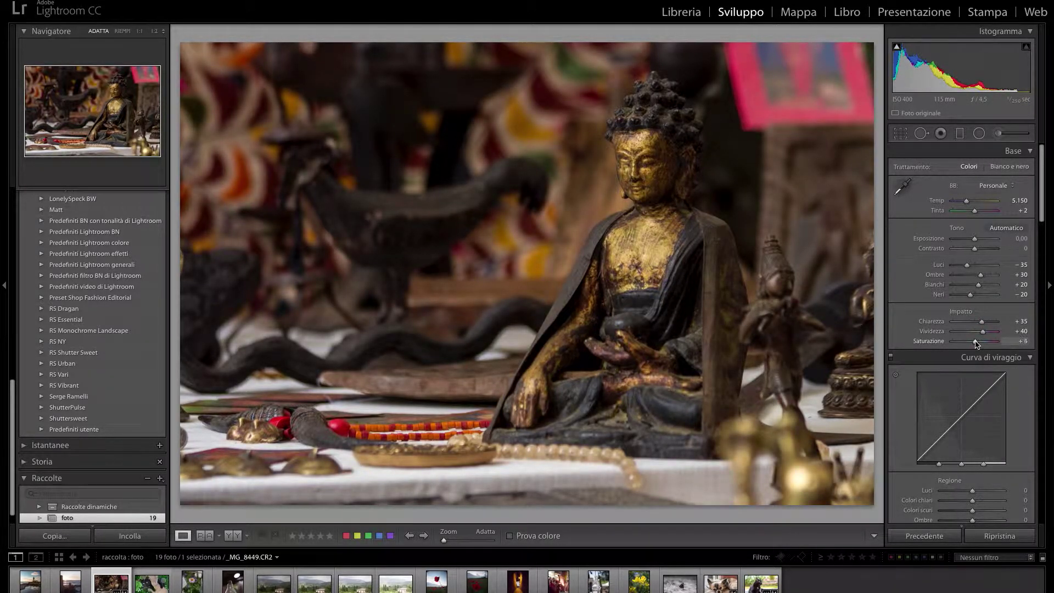
Shape the tone curve with a Tone Curve region slider
scroll(975, 341, "down", 3)
scroll(975, 341, "down", 2)
mouse_move(972, 302)
left_mouse_down()
mouse_move(963, 312)
mouse_move(976, 324)
left_mouse_up()
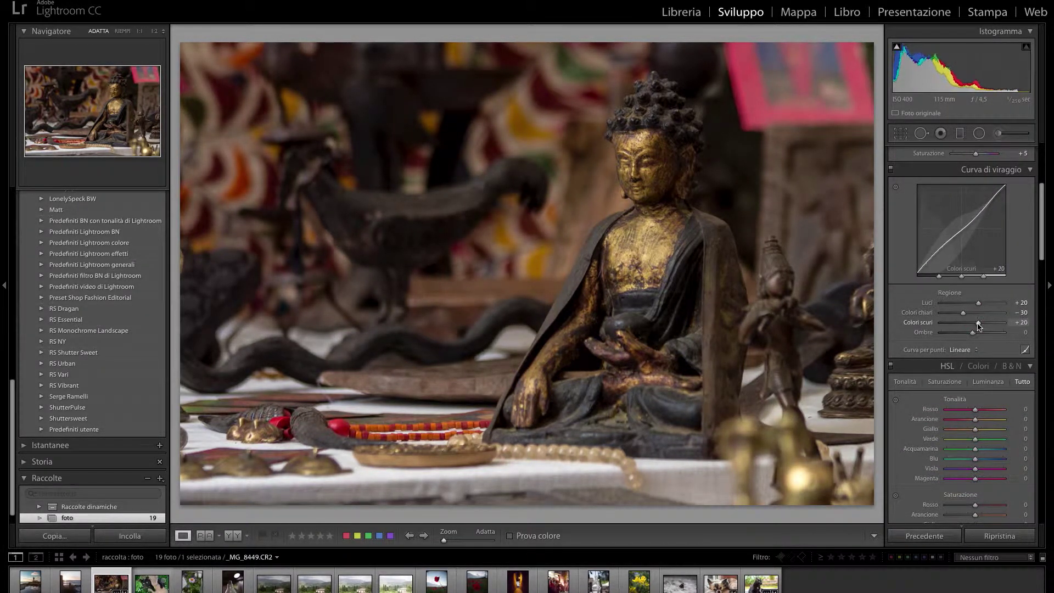
In HSL, boost saturation and lower luminance of the reds and oranges
scroll(974, 325, "down", 3)
scroll(968, 326, "down", 2)
scroll(967, 327, "down", 2)
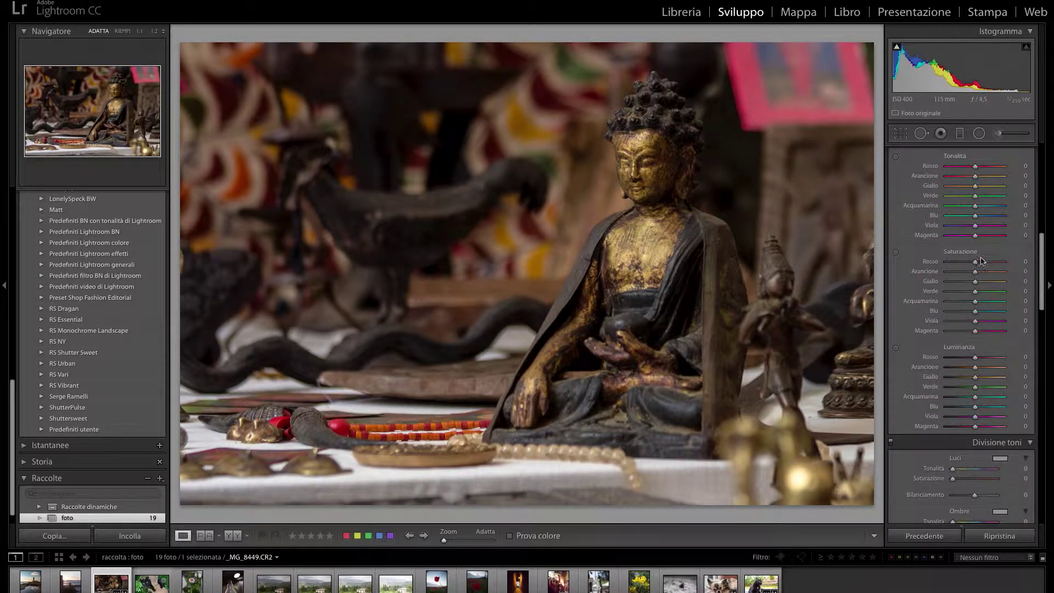
left_click_drag(979, 262, 980, 262)
left_click_drag(975, 357, 968, 358)
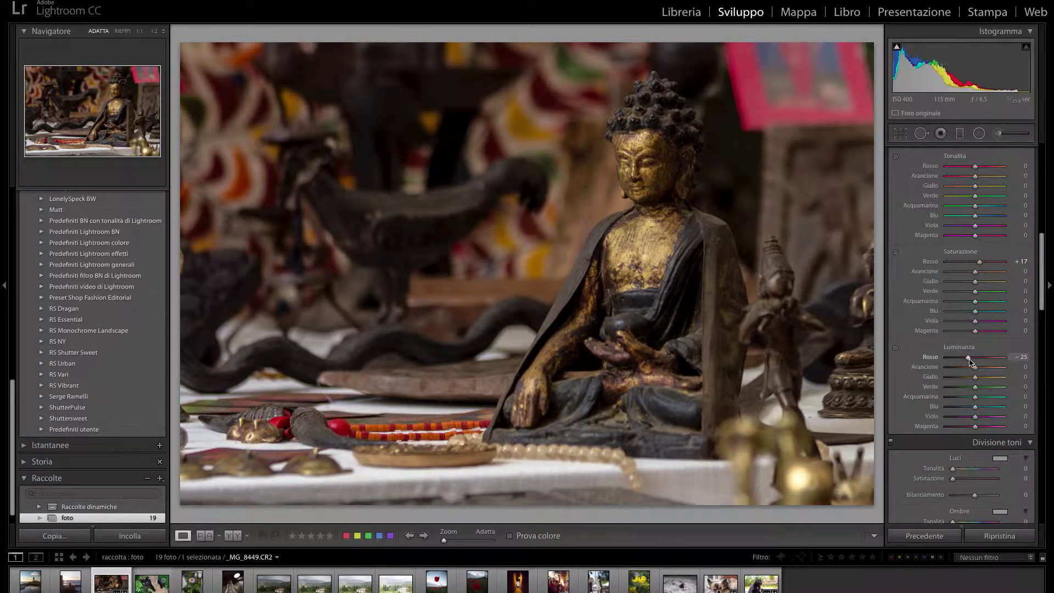
left_click_drag(975, 272, 980, 271)
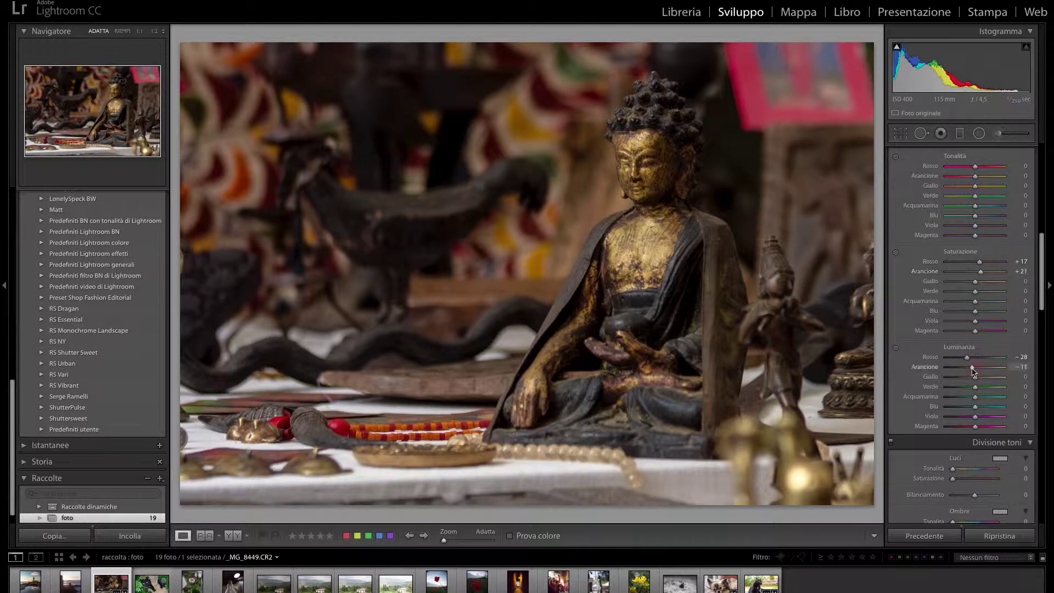
left_click_drag(974, 366, 968, 366)
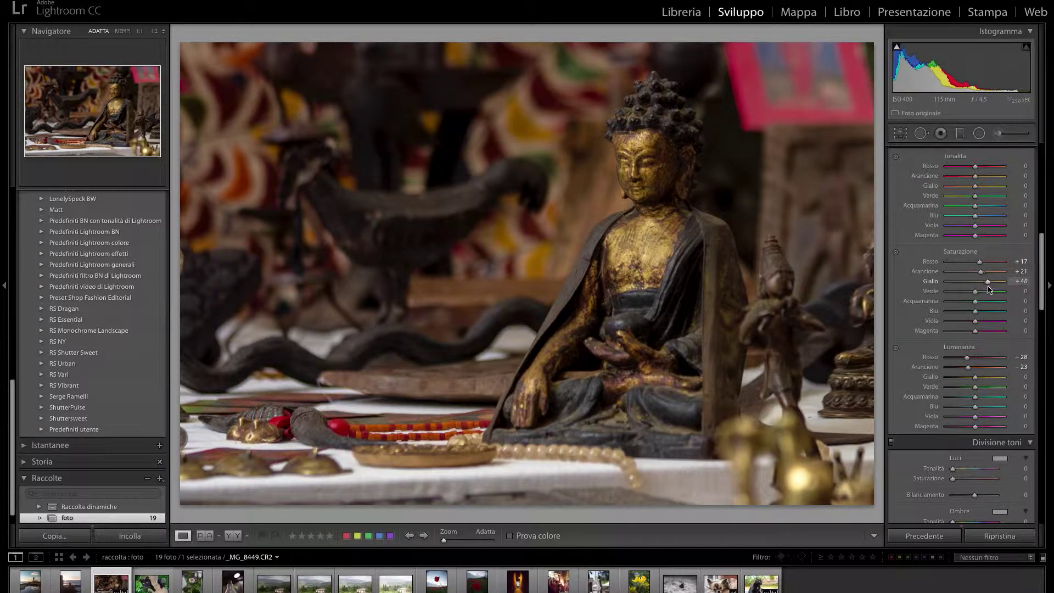
Scroll through the remaining panels and bring up the photo's context menu
scroll(979, 380, "down", 3)
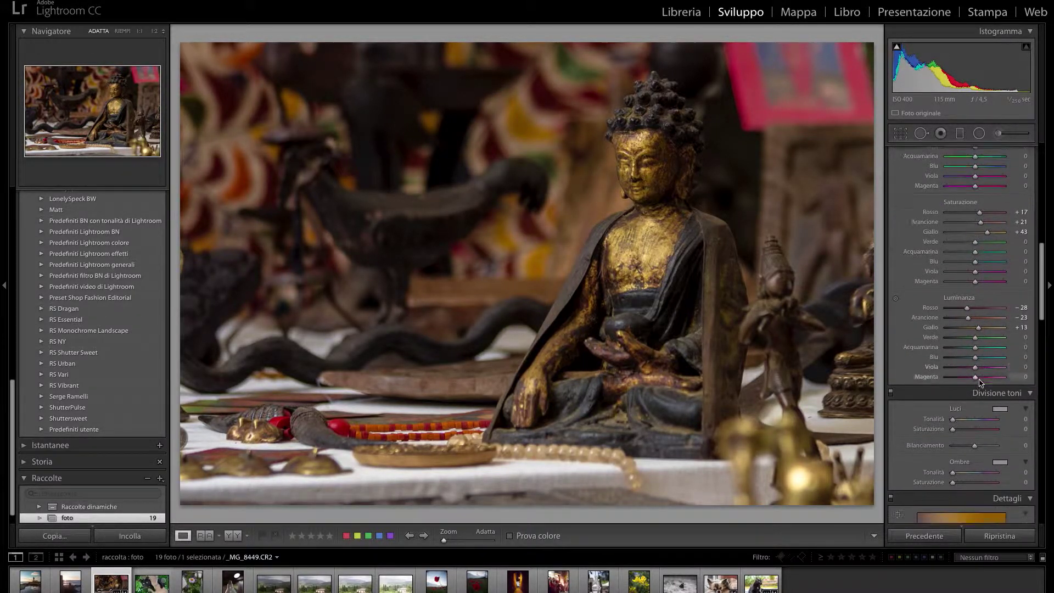
scroll(979, 378, "down", 4)
scroll(979, 377, "down", 4)
scroll(940, 401, "down", 4)
scroll(940, 400, "down", 4)
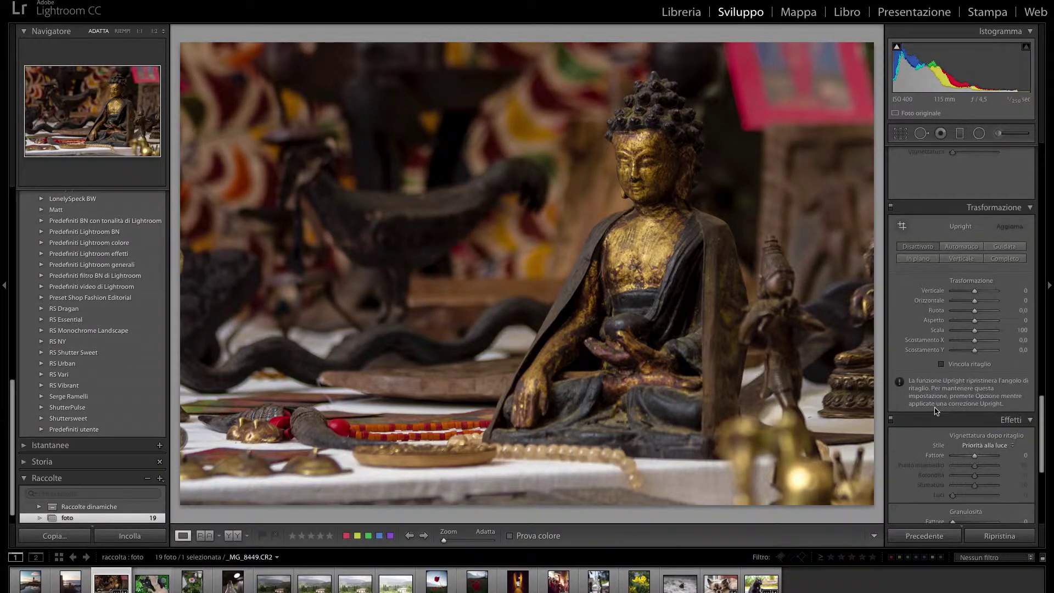
scroll(940, 400, "down", 4)
scroll(939, 401, "down", 3)
right_click(472, 301)
Open the photo in Photoshop and add a 4 px High Pass layer copy in Soft Light
left_click(653, 357)
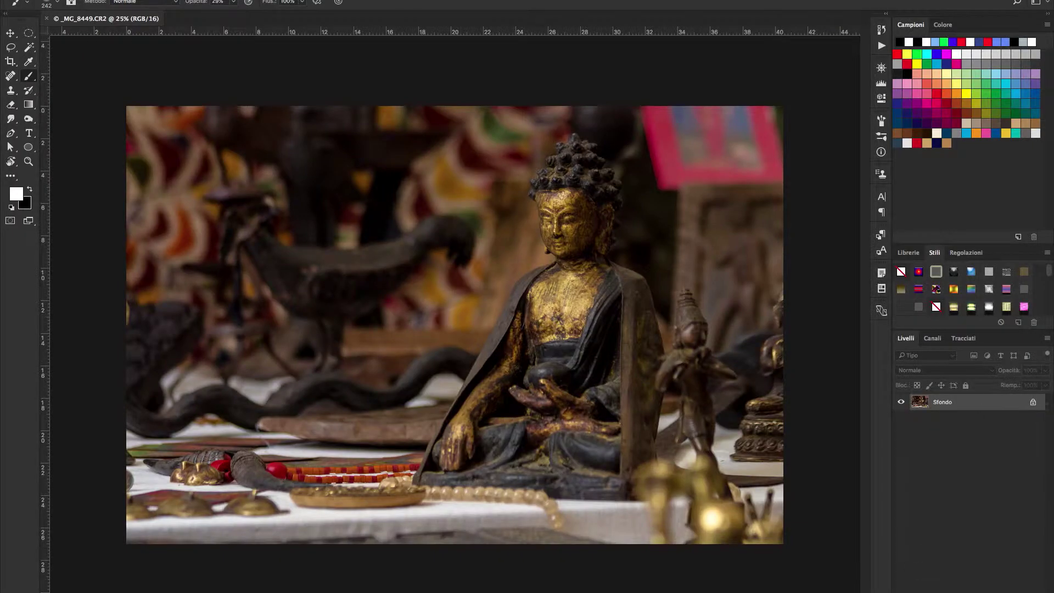
key("ctrl+j")
left_click(483, 208)
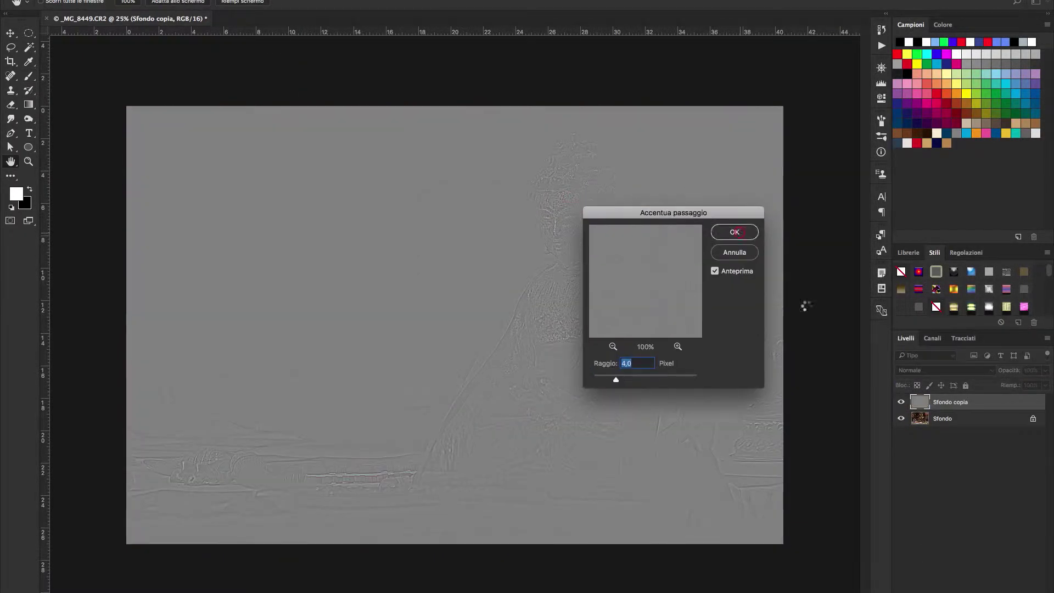
left_click(734, 232)
left_click(944, 369)
left_click(911, 497)
Flatten the image and launch Alien Skin Exposure X2 on it
key("b")
left_click(959, 417)
right_click(959, 417)
left_click(900, 496)
left_click(318, 0)
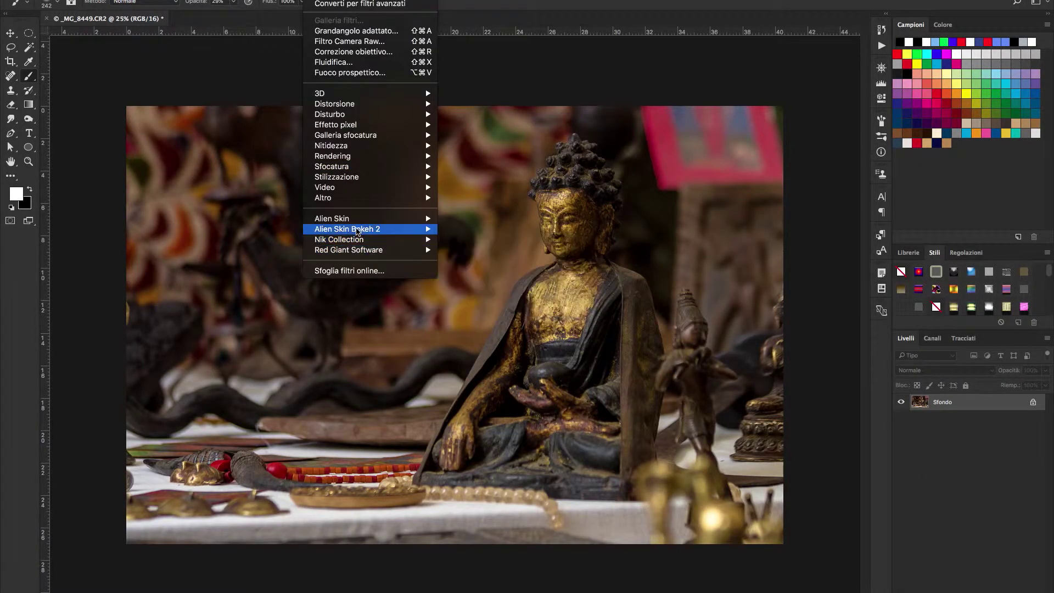
left_click(446, 222)
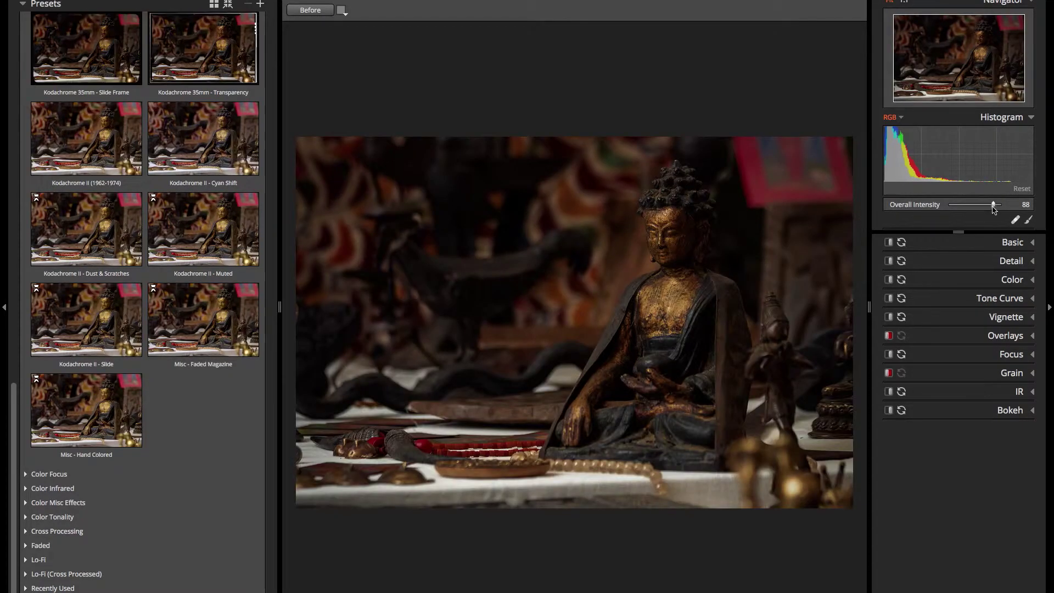
Set the Kodachrome 35mm – Old look's Overall Intensity to 80 and apply it
left_click_drag(993, 205, 990, 205)
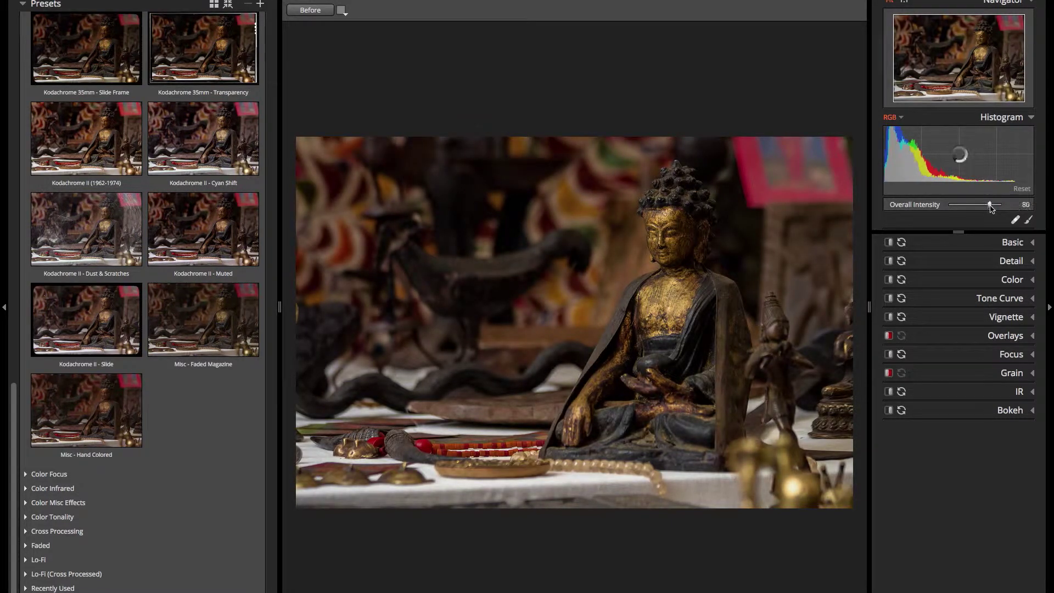
key("Return")
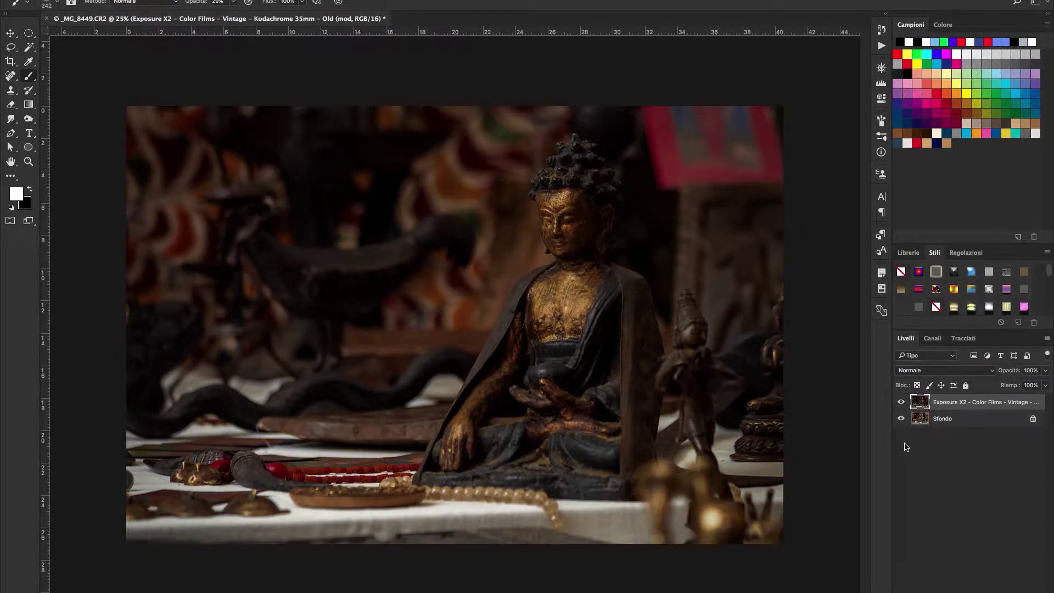
Mask the Exposure X2 layer, painting black around the statue with a 78 px brush at 100%
key("x")
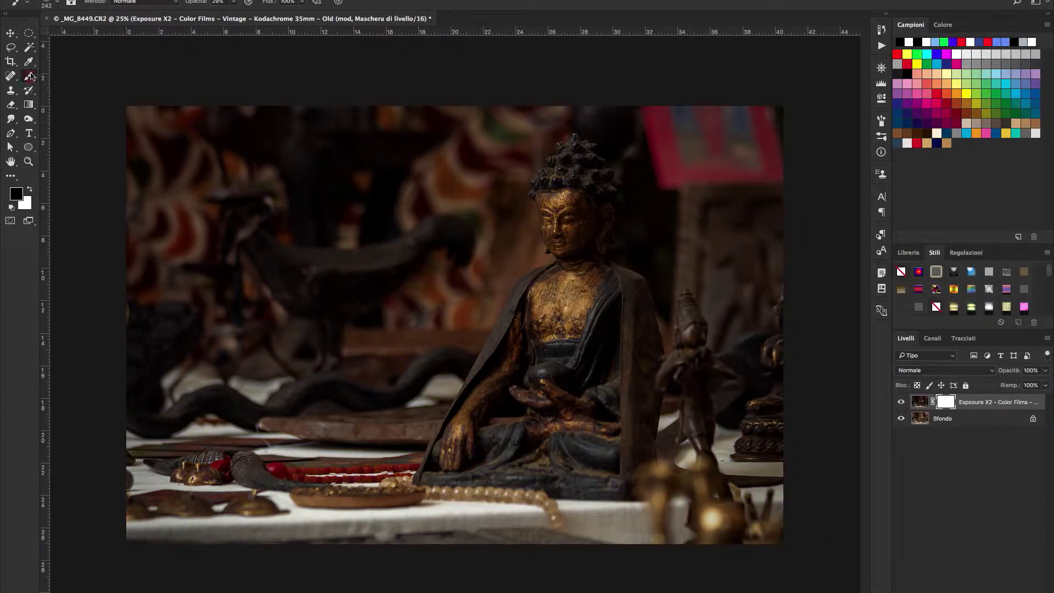
left_click_drag(556, 269, 526, 269)
key("0")
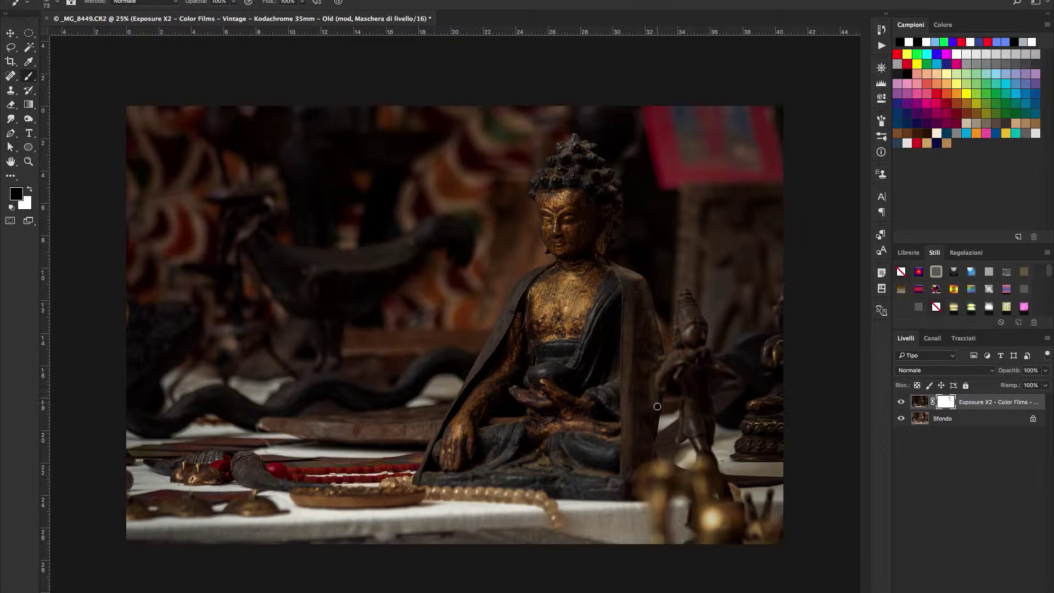
left_click_drag(634, 491, 565, 496)
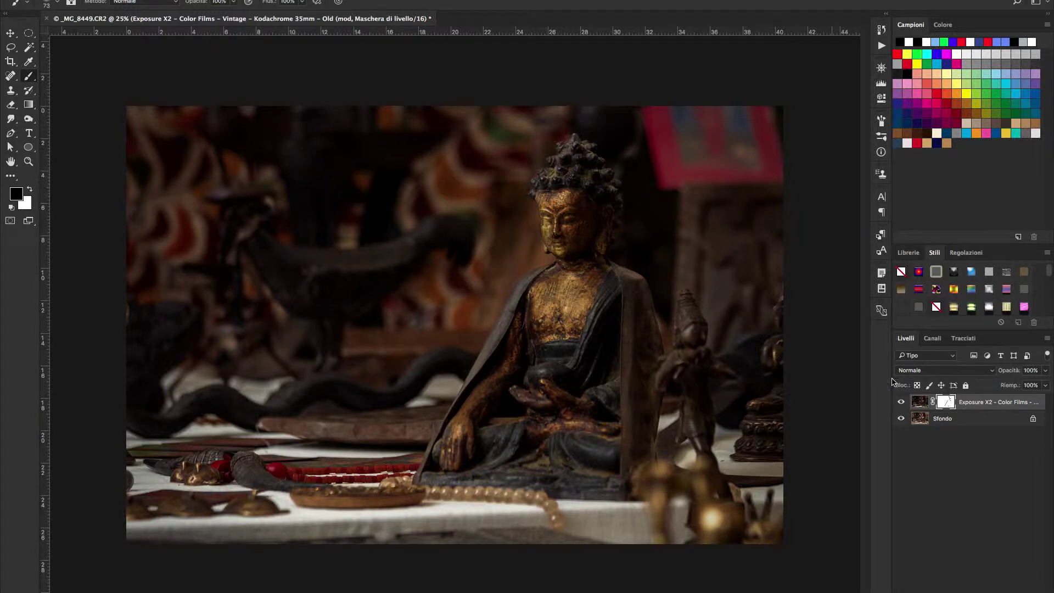
left_click(944, 402, "alt")
mouse_move(571, 149)
left_mouse_down()
mouse_move(603, 187)
mouse_move(584, 237)
mouse_move(548, 244)
mouse_move(540, 176)
mouse_move(570, 160)
mouse_move(569, 243)
mouse_move(638, 308)
mouse_move(554, 258)
mouse_move(518, 336)
mouse_move(581, 275)
mouse_move(478, 395)
left_mouse_up()
mouse_move(530, 351)
left_mouse_down()
mouse_move(494, 348)
mouse_move(505, 366)
mouse_move(468, 405)
mouse_move(433, 473)
mouse_move(626, 488)
mouse_move(502, 466)
left_mouse_up()
mouse_move(628, 469)
left_mouse_down()
mouse_move(647, 389)
mouse_move(637, 297)
mouse_move(652, 357)
mouse_move(607, 296)
mouse_move(577, 307)
mouse_move(486, 420)
mouse_move(521, 472)
mouse_move(560, 406)
mouse_move(626, 373)
mouse_move(600, 476)
mouse_move(572, 437)
mouse_move(587, 450)
left_mouse_up()
left_click(946, 402, "alt")
Paint white to reveal the film look on the statue's body and face, then stamp visible layers
mouse_move(713, 297)
left_mouse_down()
mouse_move(679, 298)
mouse_move(666, 321)
left_mouse_up()
key("x")
left_click_drag(678, 395, 671, 460)
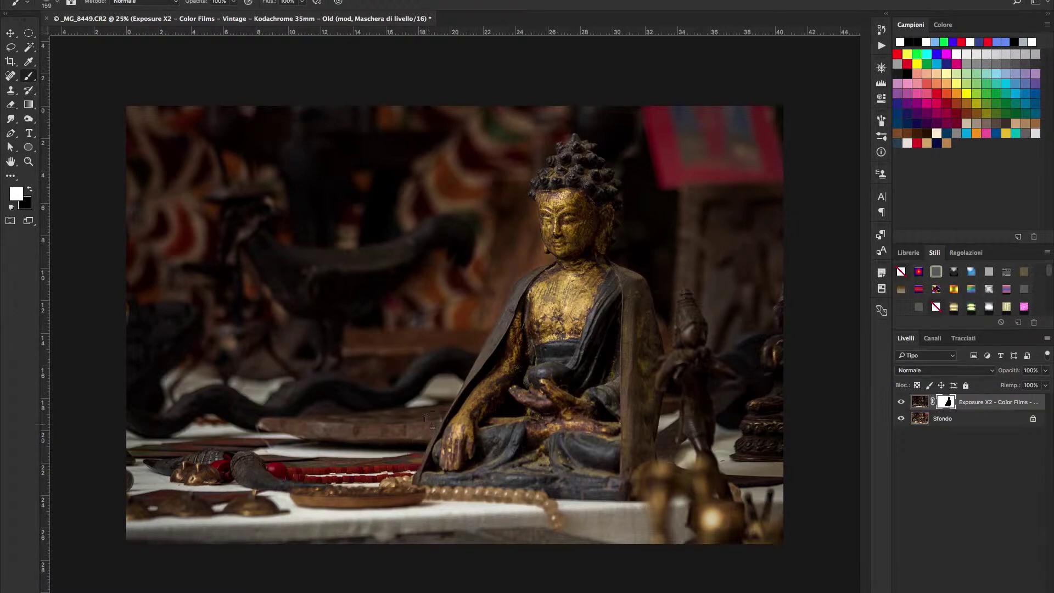
left_click_drag(535, 259, 548, 257)
key("ctrl+shift+alt+e")
In Color Efex Pro 4, apply Film Efex: Vintage with film type 14 and a -14% vignette
left_click(315, 3)
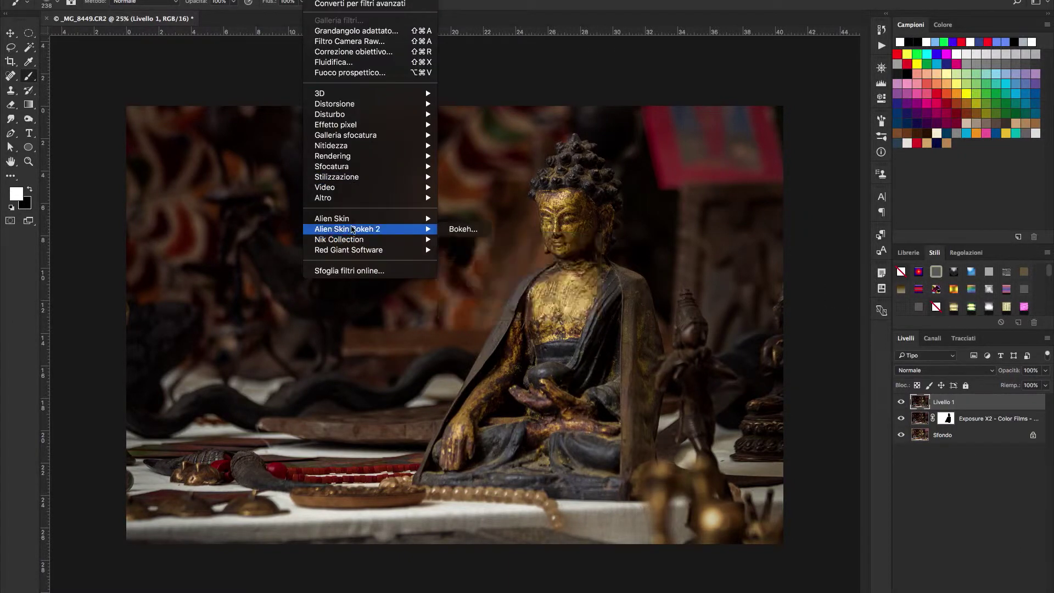
left_click(461, 228)
left_click(911, 207)
left_click(922, 349)
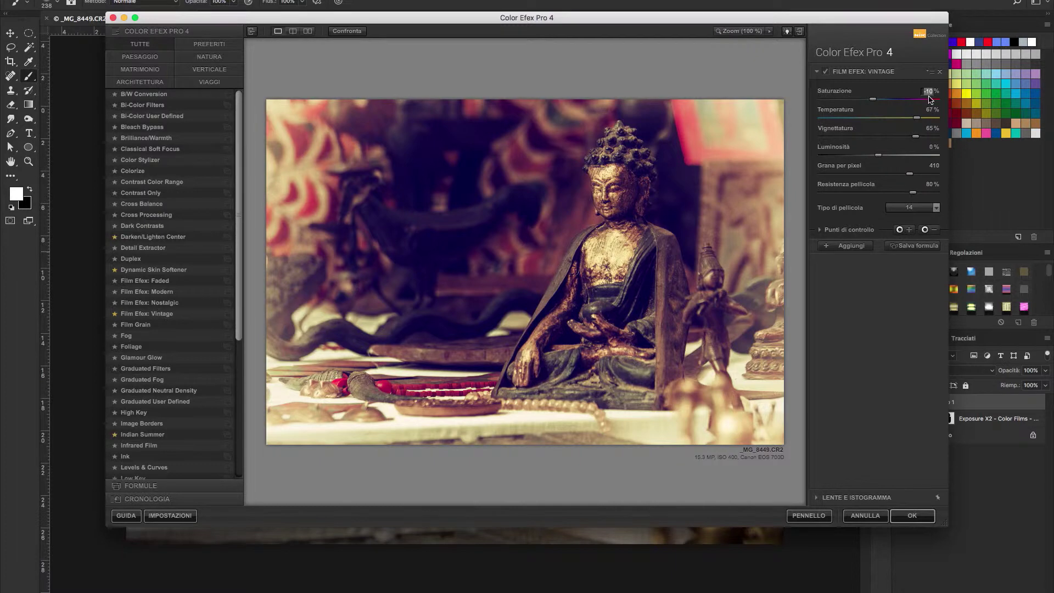
left_click(931, 126)
type("-14")
key("Return")
Add a Darken/Lighten Center filter with darker edges and apply the Color Efex result
left_click(933, 166)
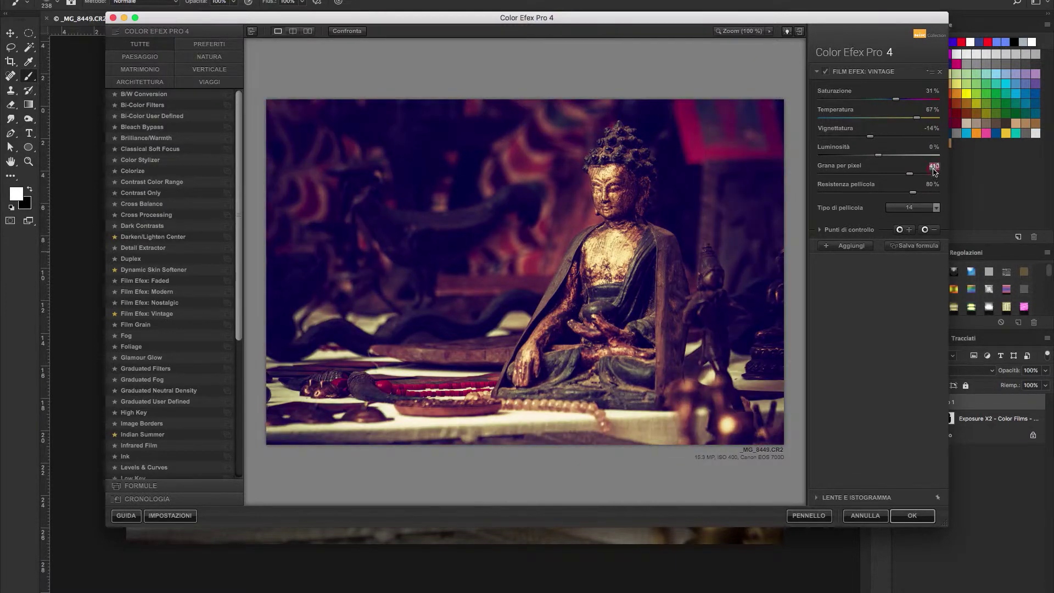
type("500")
left_click(846, 246)
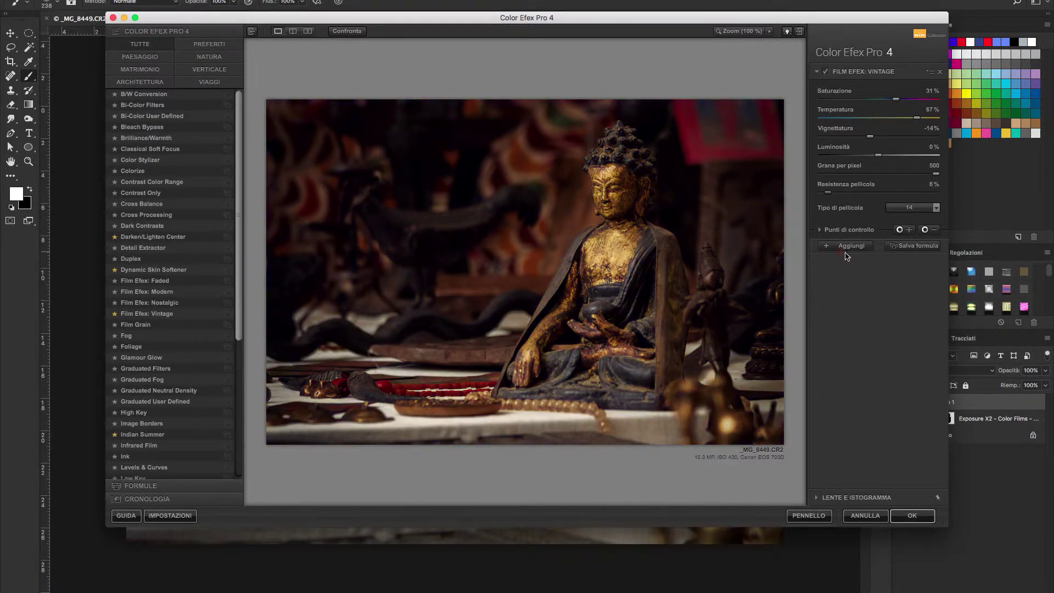
left_click(159, 237)
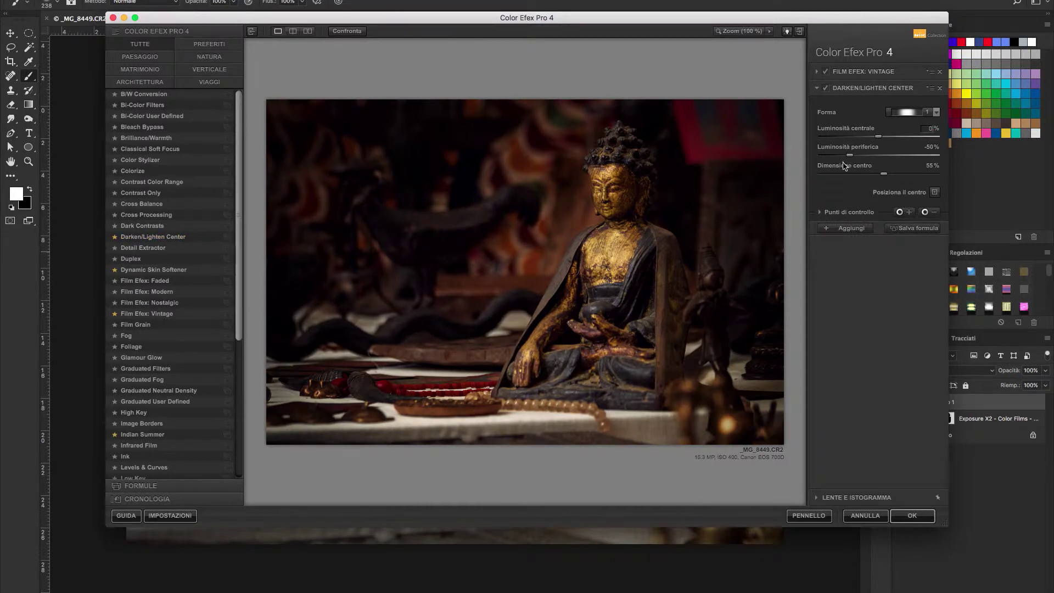
left_click_drag(834, 159, 833, 158)
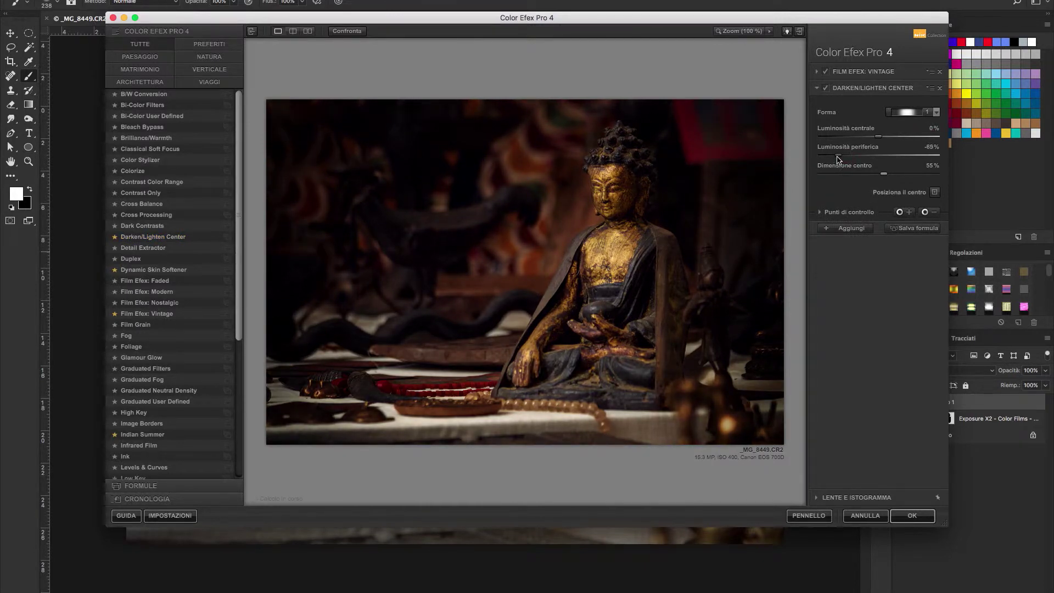
left_click(912, 515)
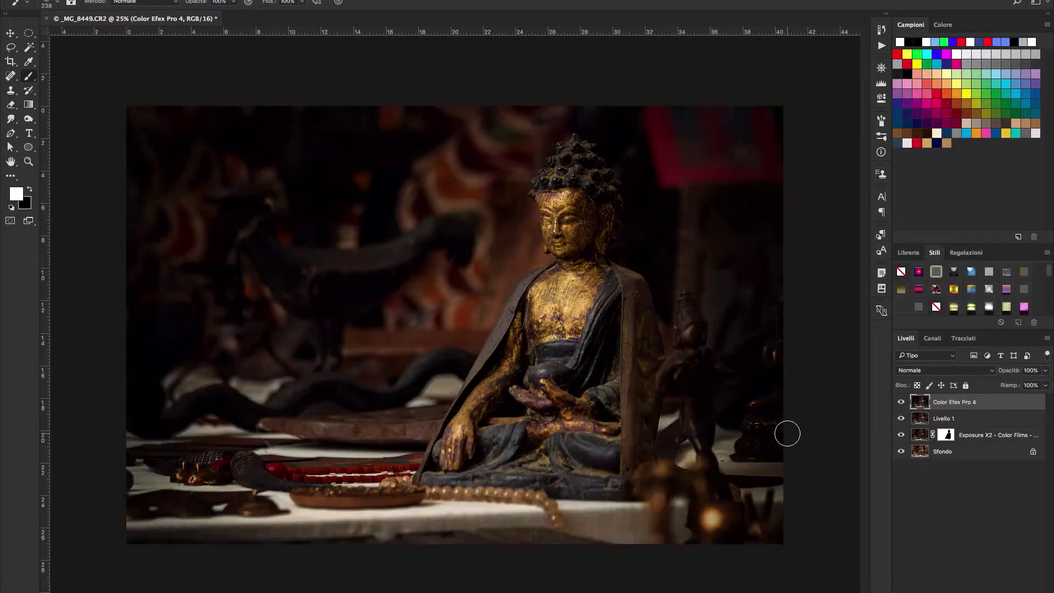
Duplicate the Color Efex Pro 4 layer and launch Knoll Light Factory on the copy
key("ctrl+j")
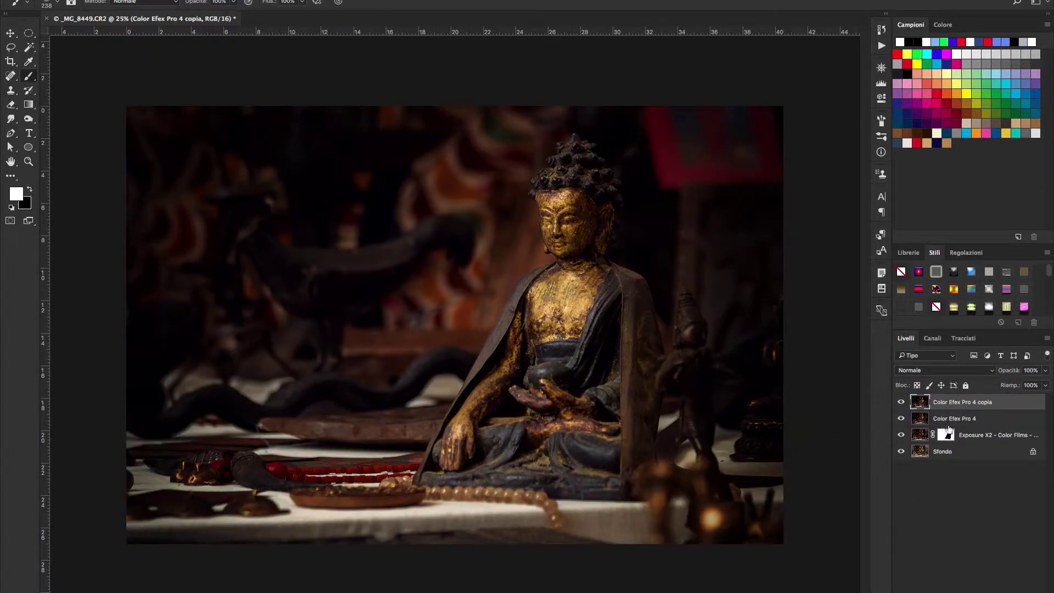
left_click(315, 1)
left_click(485, 250)
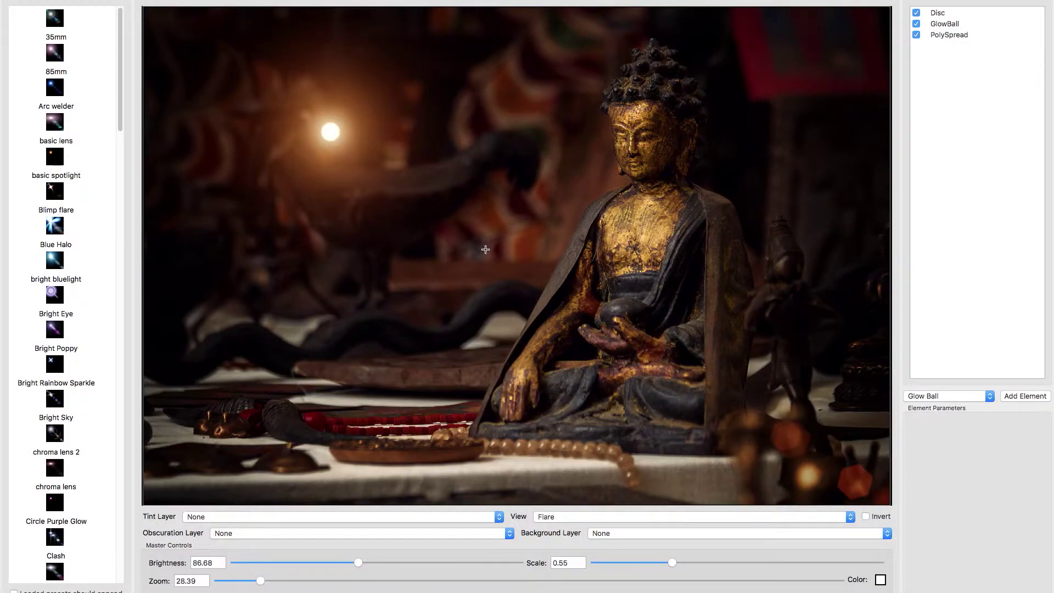
Place a Flash Gordon flare on the Buddha's chest at scale 0.63, brightness 96.33, and apply it
left_click_drag(120, 66, 125, 294)
key("Up")
key("Up")
key("Up")
left_click_drag(640, 311, 608, 299)
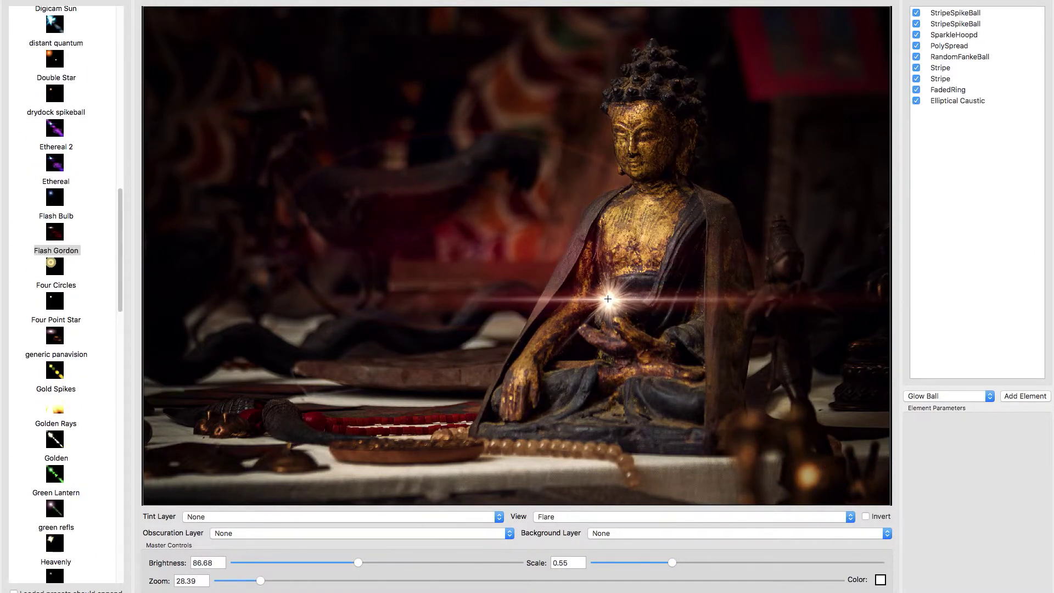
mouse_move(672, 562)
left_mouse_down()
mouse_move(661, 563)
mouse_move(683, 563)
left_mouse_up()
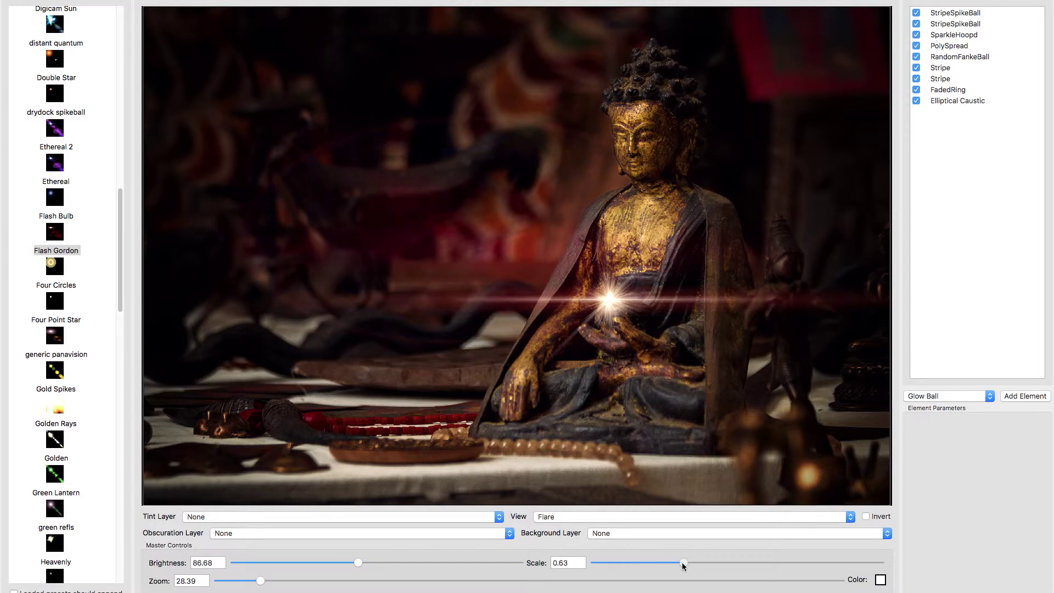
left_click_drag(346, 565, 372, 563)
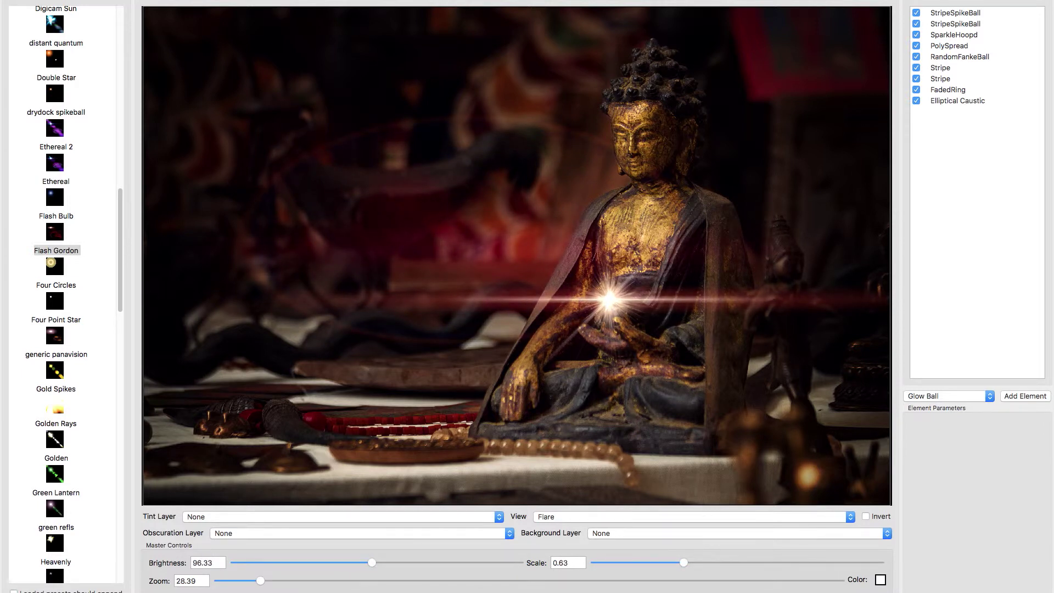
key("Return")
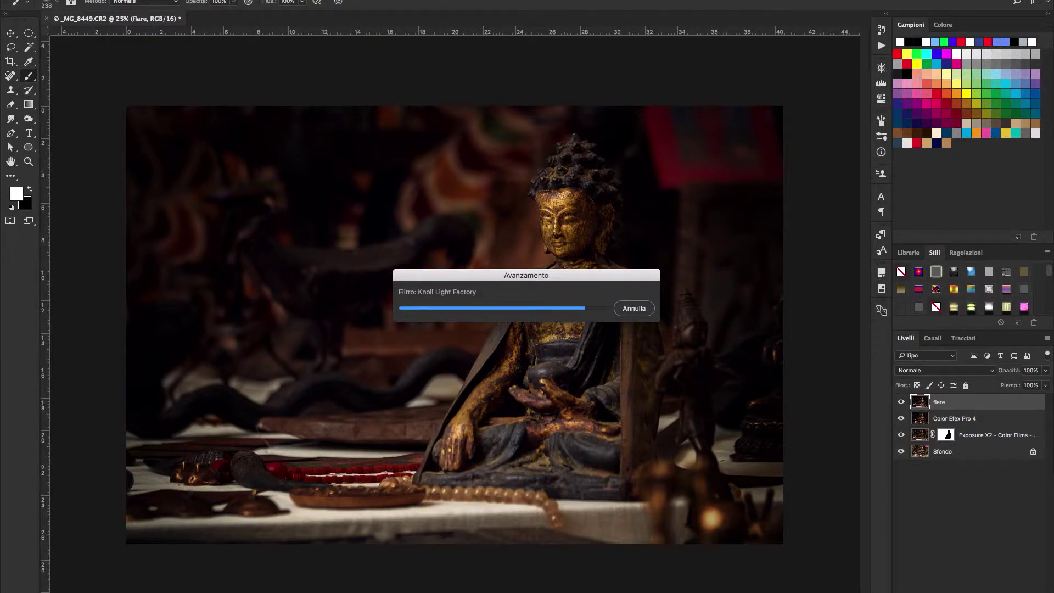
Paint black on the flare layer's mask with a small brush to hide rays around the hands
scroll(554, 407, "up", 5)
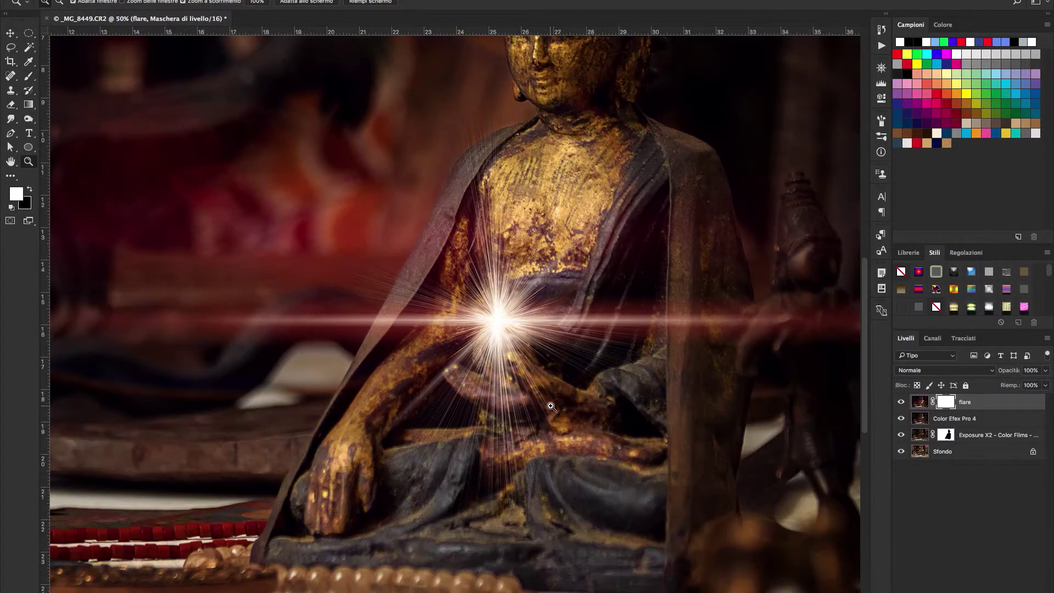
left_click_drag(509, 317, 474, 314)
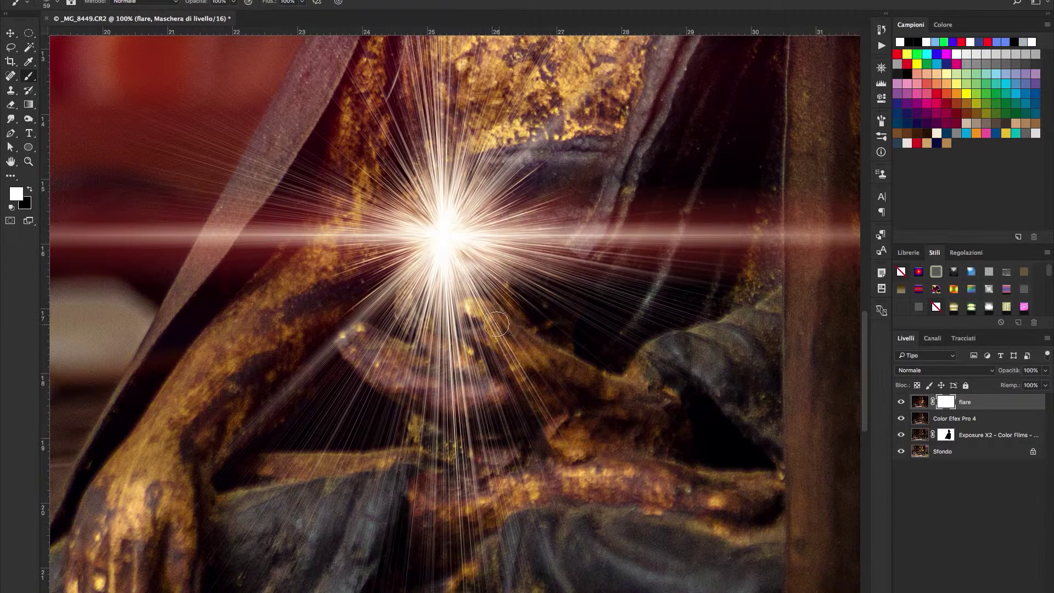
key("x")
mouse_move(496, 324)
left_mouse_down()
mouse_move(469, 313)
mouse_move(558, 417)
mouse_move(675, 470)
left_mouse_up()
left_click(29, 161)
key("ctrl+minus")
key("ctrl+minus")
key("ctrl+minus")
key("ctrl+minus")
Add a Curves layer lifting input 103 to output 152, invert its mask, and paint it over the hand
left_click(939, 587)
left_click(961, 461)
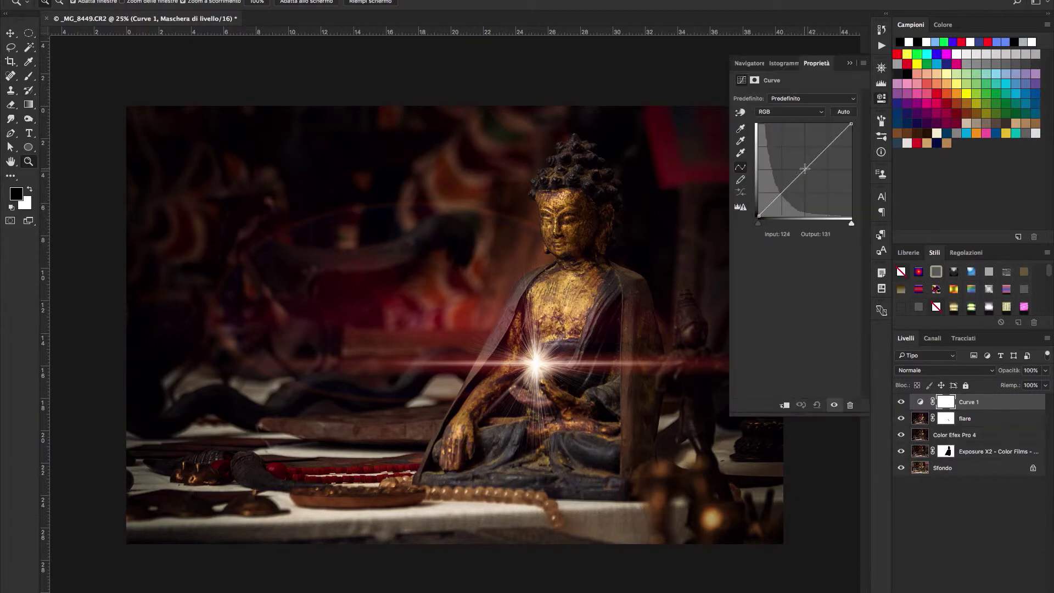
left_click_drag(796, 179, 795, 160)
key("ctrl+i")
key("b")
left_click(233, 2)
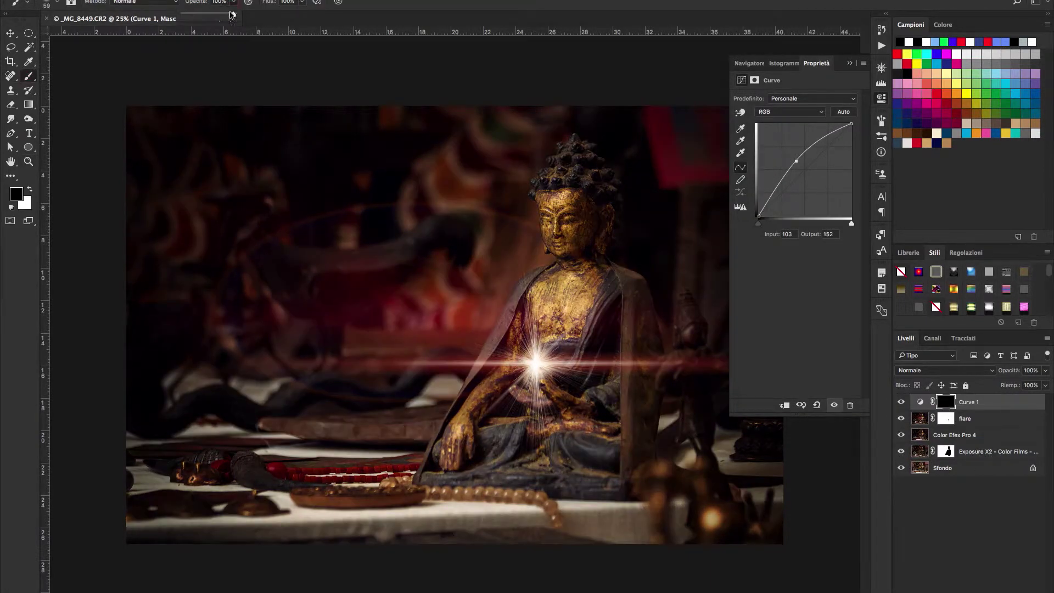
scroll(563, 393, "up", 3)
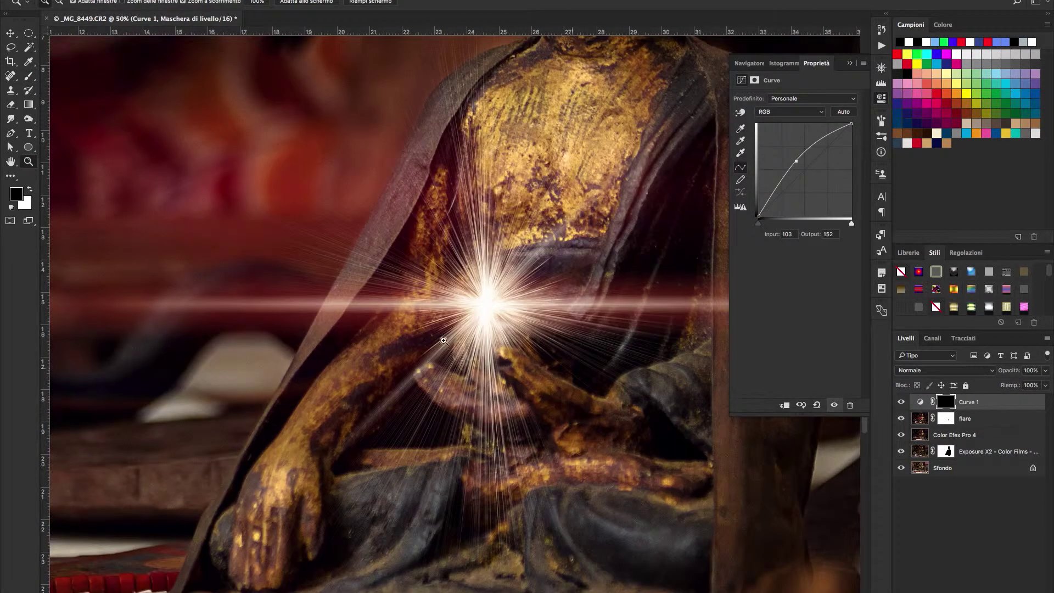
key("bracketleft")
key("bracketleft")
key("bracketleft")
key("x")
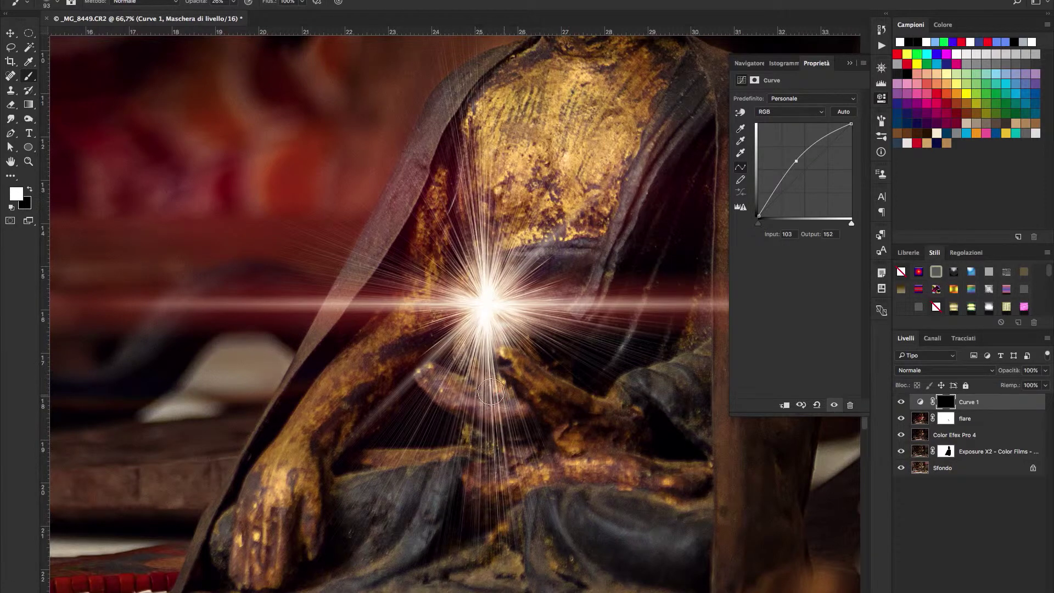
left_click_drag(494, 386, 495, 395)
key("z")
left_click_drag(612, 436, 549, 437)
Set Curve 1 to Schiarisci blending and paint the brightening over the flare glow
left_click(933, 370)
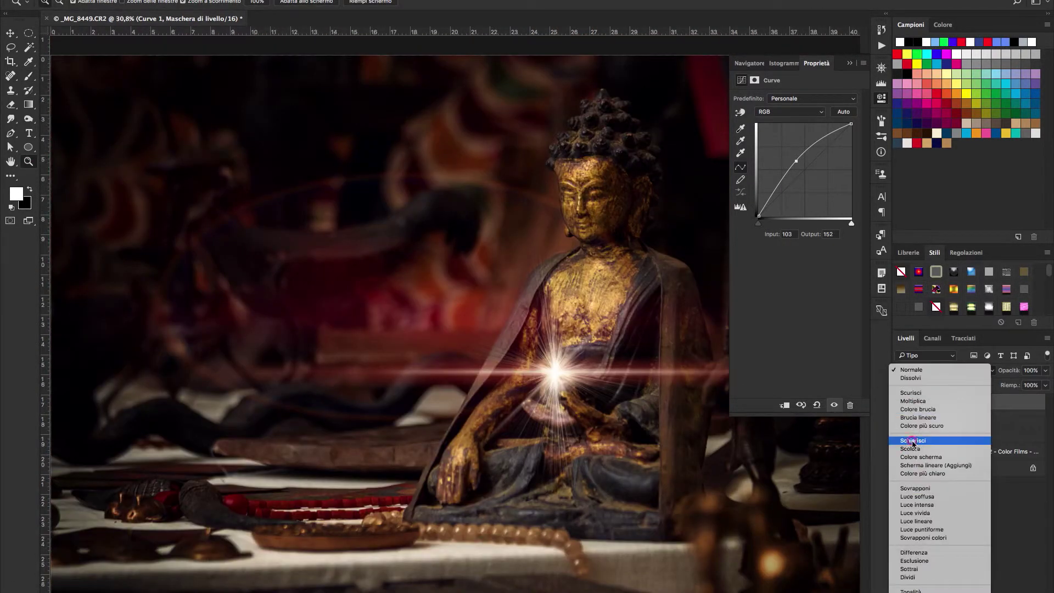
left_click(912, 440)
left_click(944, 401)
left_click(28, 76)
key("bracketright")
key("bracketright")
key("bracketright")
left_click_drag(623, 365, 557, 351)
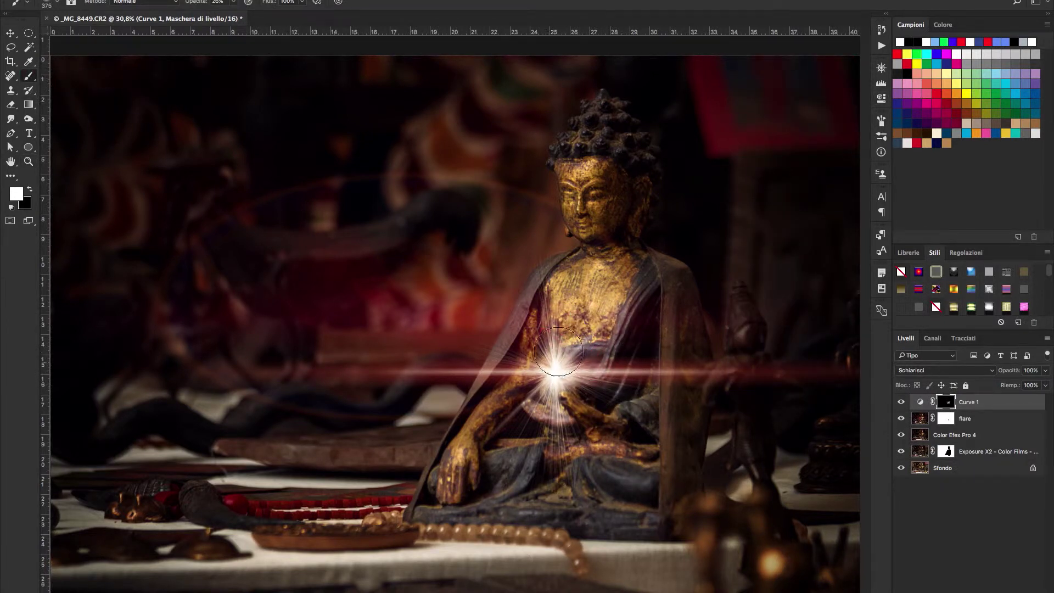
mouse_move(603, 220)
left_mouse_down()
mouse_move(559, 225)
mouse_move(624, 250)
mouse_move(594, 355)
mouse_move(503, 364)
left_mouse_up()
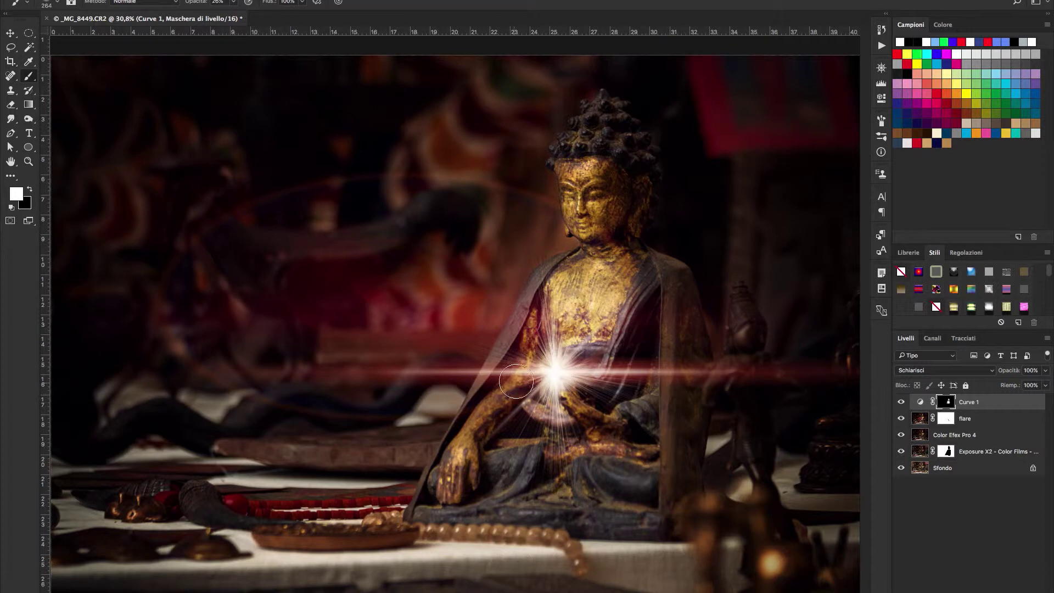
Raise Curve 1's point for stronger brightening and repaint its mask around the flare glow
double_click(921, 401)
left_click_drag(798, 160, 791, 155)
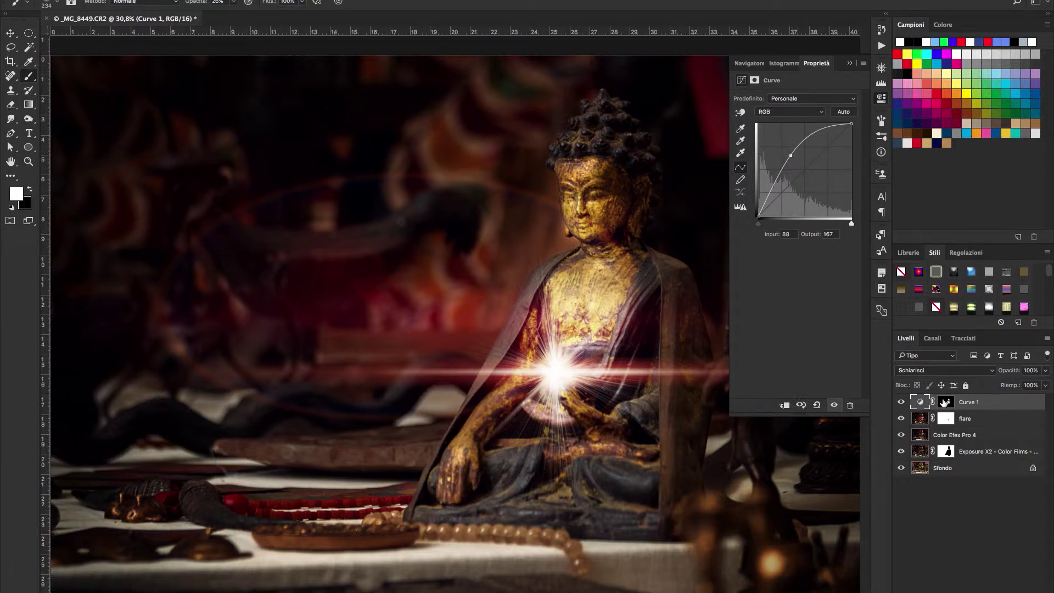
left_click(754, 80)
key("x")
left_click_drag(561, 375, 556, 373)
Set the brush to black at full strength while zooming around the statue's face and chest
left_click(850, 63)
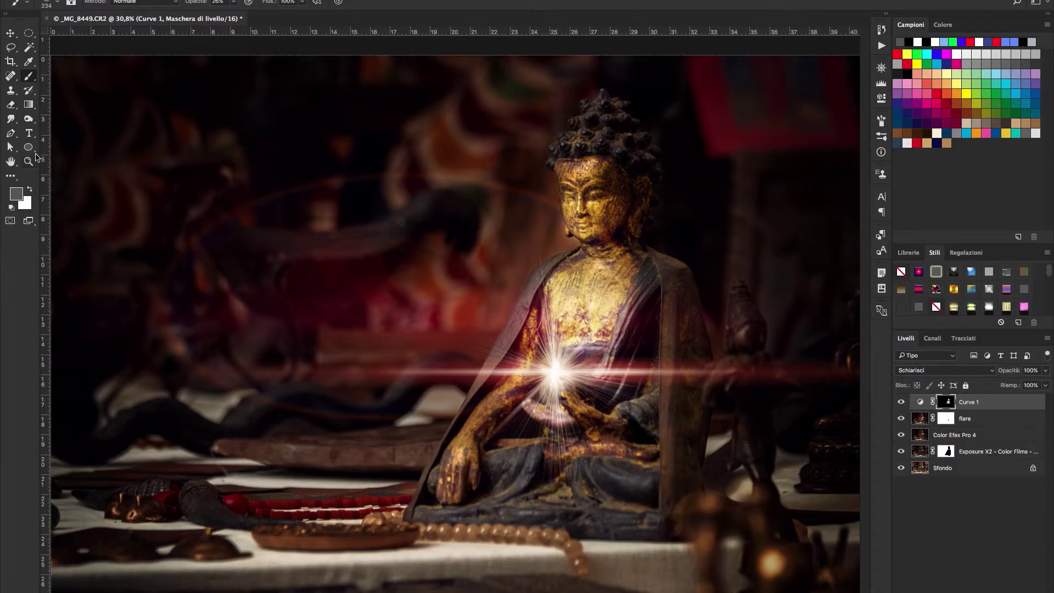
left_click(29, 161)
key("ctrl+minus")
left_click(901, 402)
left_click(901, 402)
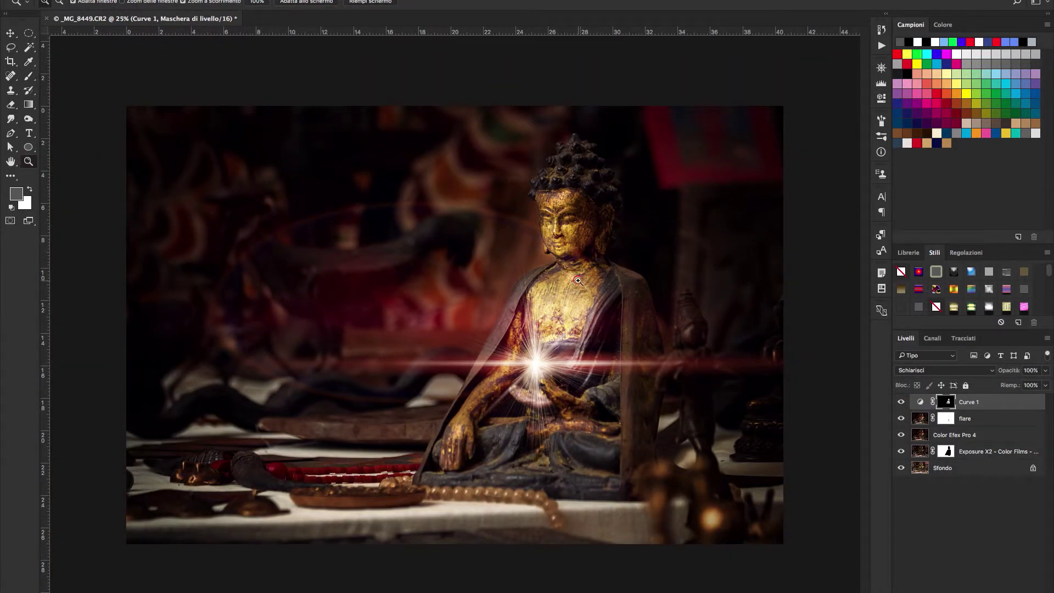
left_click(580, 293)
key("b")
key("d")
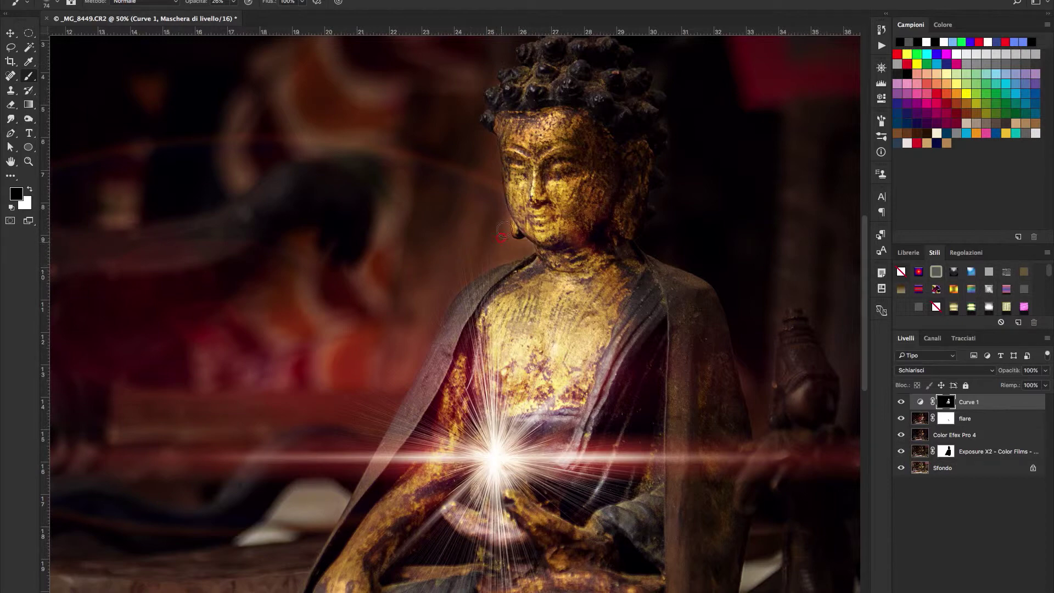
key("0")
left_click(28, 162)
key("ctrl+minus")
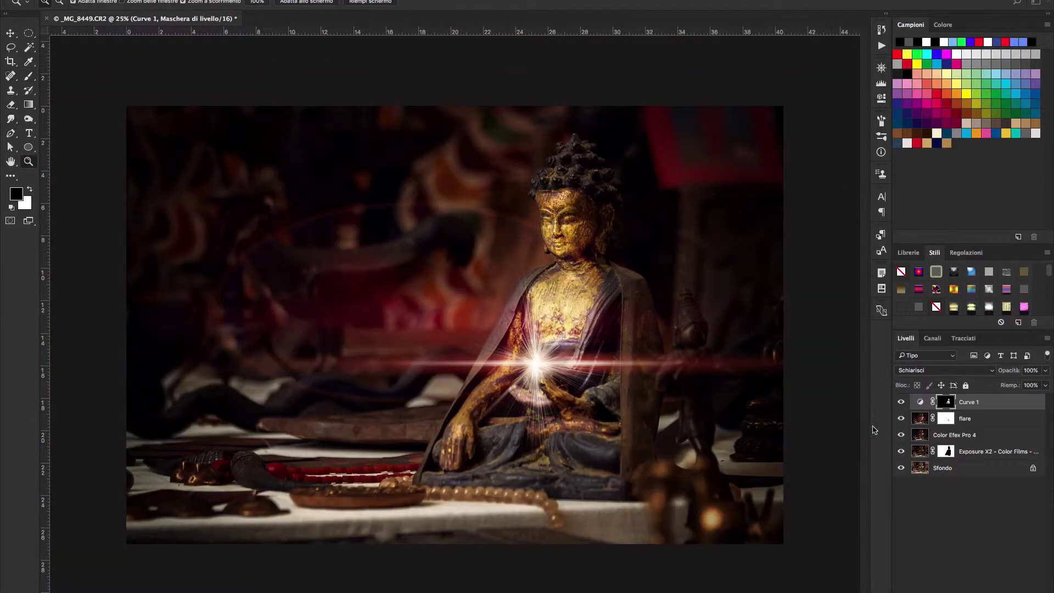
key("b")
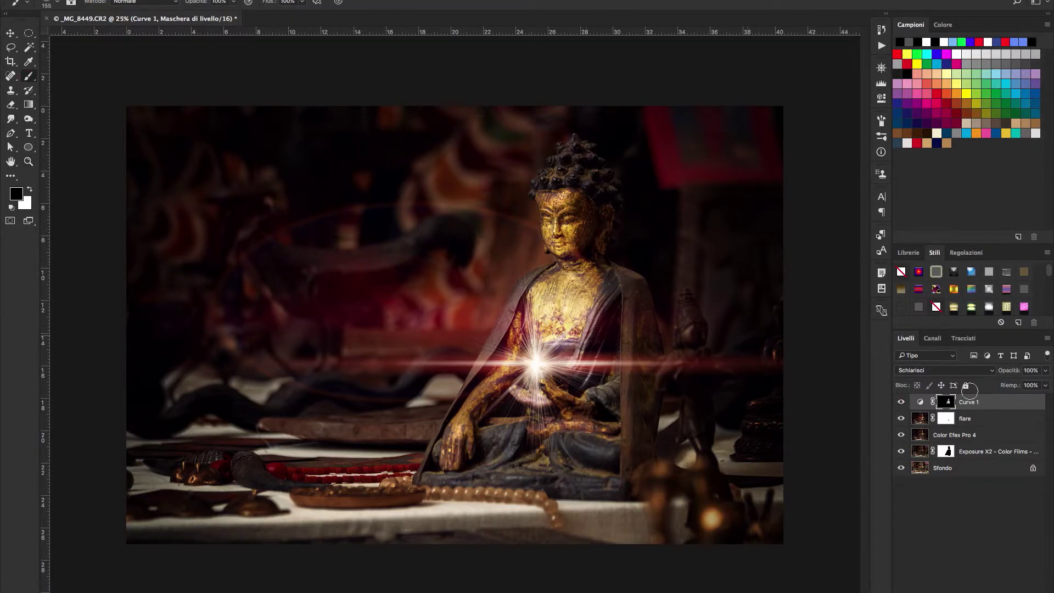
left_click(982, 586)
Add Curve 2 pulled down to darken the image, with its mask inverted to hide it
left_click(968, 468)
left_click_drag(812, 163, 812, 177)
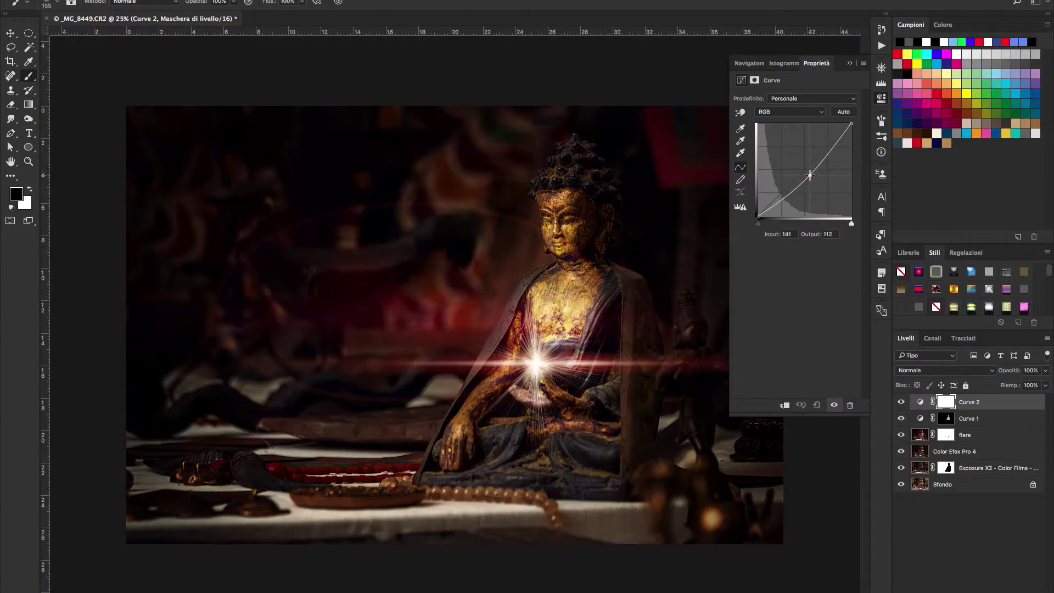
key("ctrl+i")
Paint white at 76% brush strength to reveal Curve 2's darkening on parts of the statue
left_click_drag(233, 2, 222, 18)
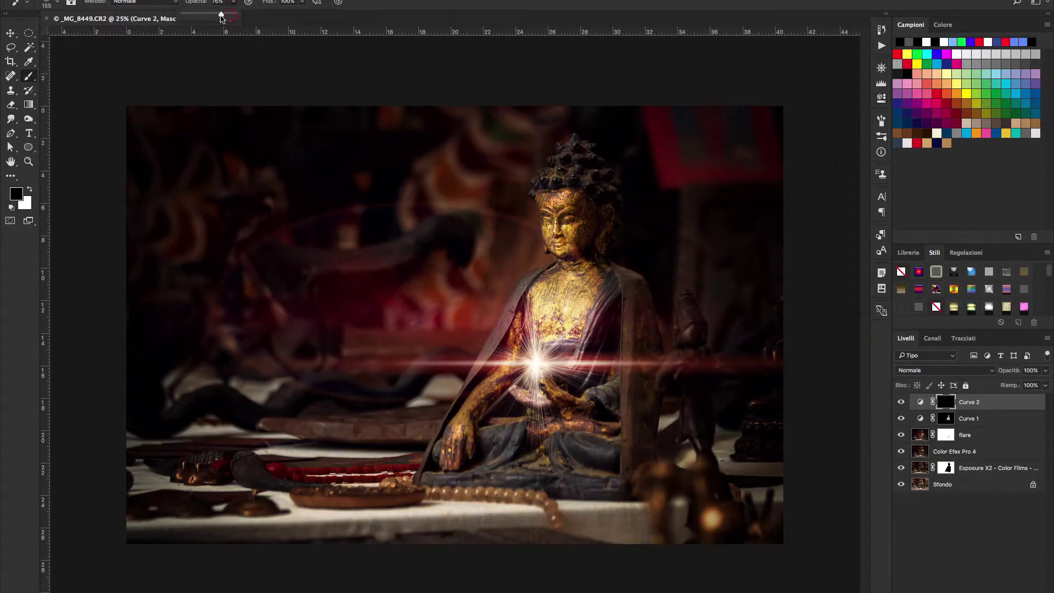
key("bracketright")
key("bracketright")
key("bracketright")
key("x")
key("bracketleft")
key("bracketleft")
key("bracketleft")
left_click_drag(646, 316, 636, 278)
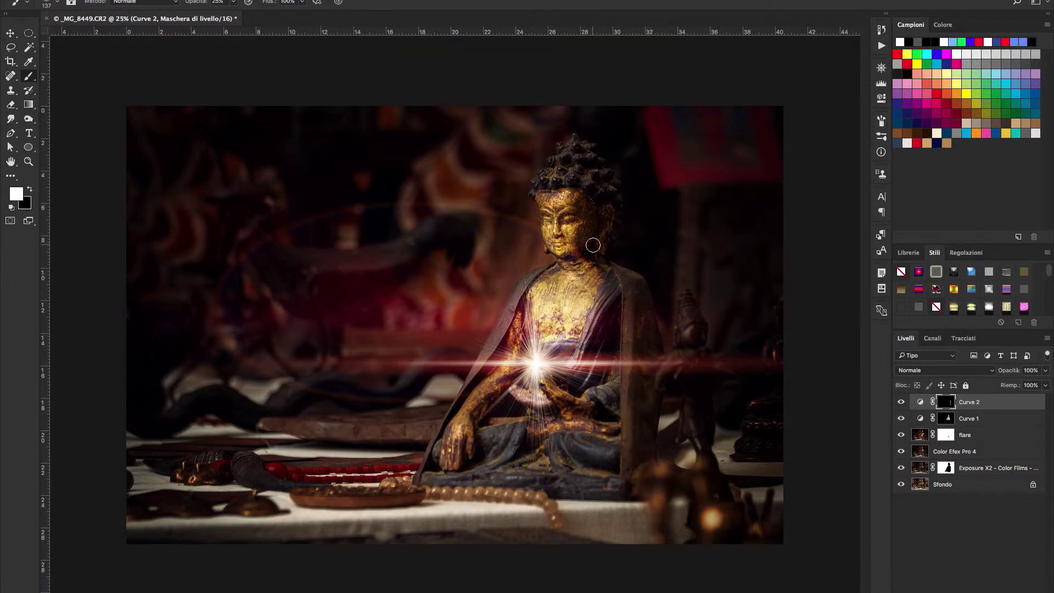
key("bracketleft")
key("bracketleft")
key("bracketleft")
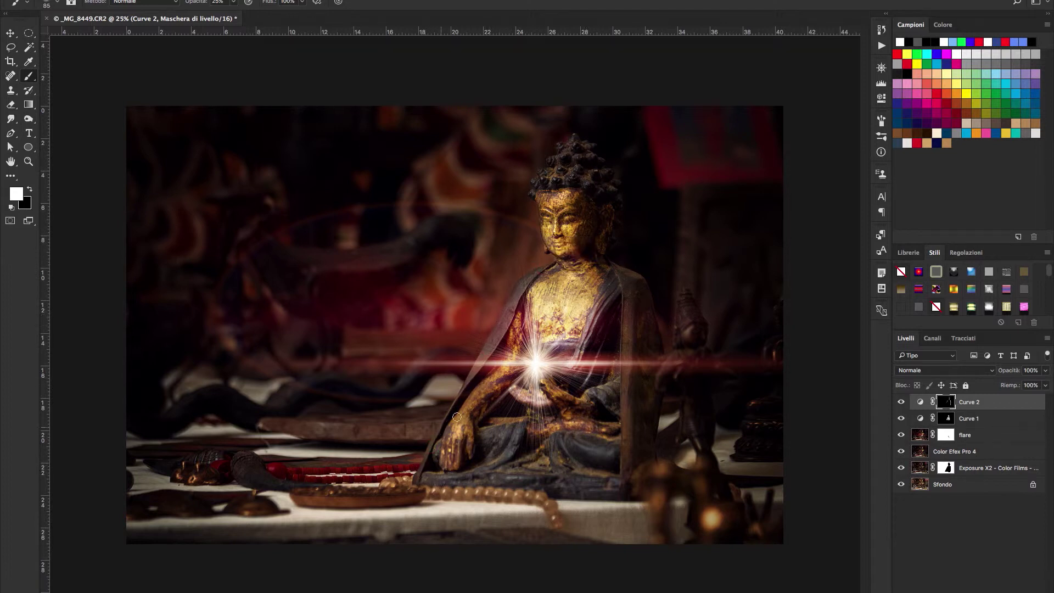
left_click(945, 435)
Reset the brush to full-strength black, check the flare's blend mode, and add Curve 3 with a first point
key("x")
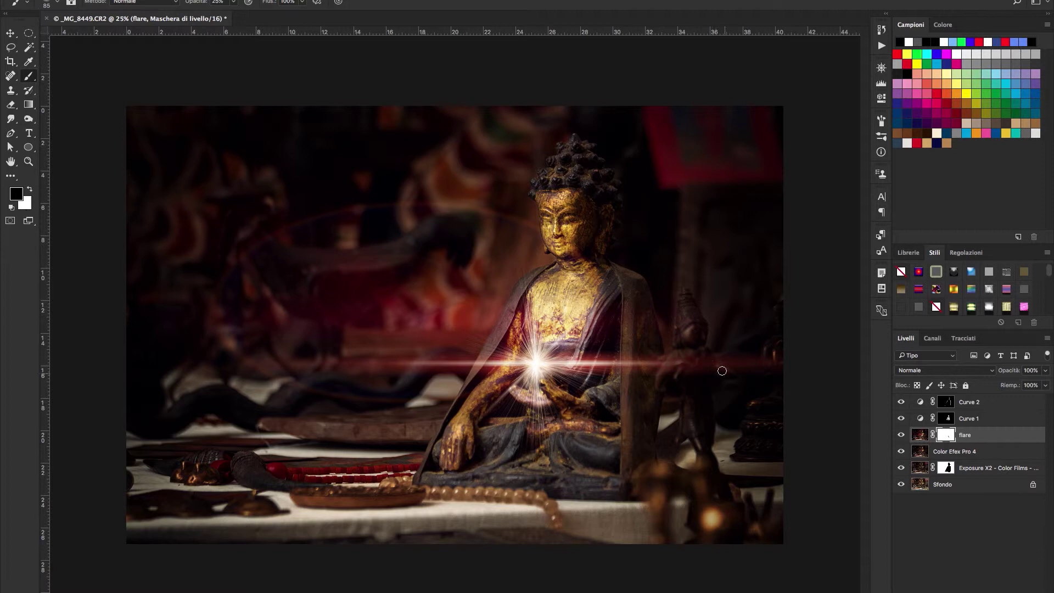
key("0")
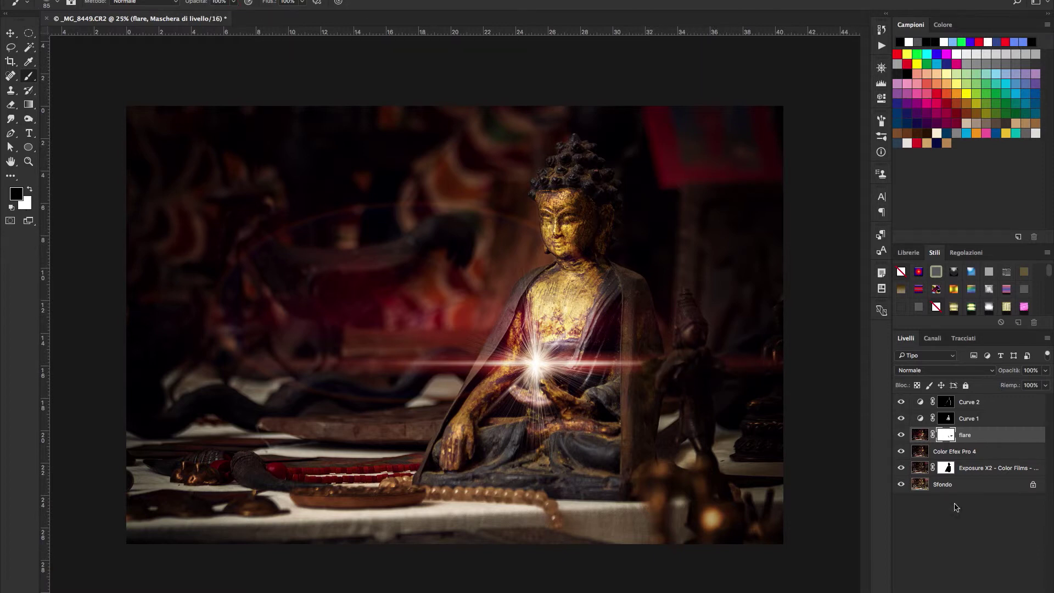
left_click(920, 435)
left_click(940, 371)
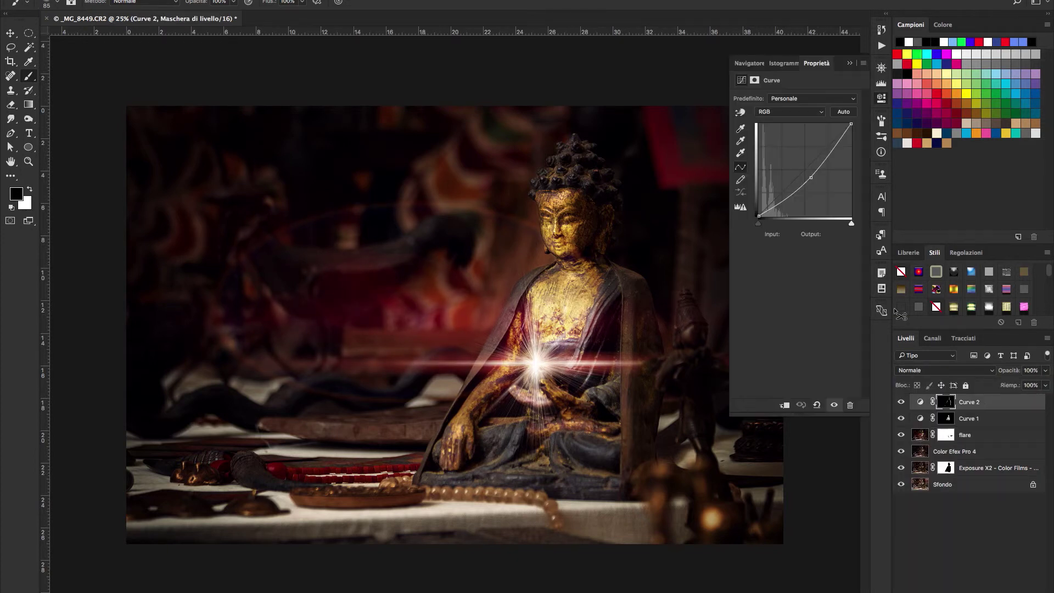
left_click(791, 186)
left_click(820, 151)
Set Curve 3 to Luminosità and add an inverted gradient map at 11% opacity
left_click(952, 370)
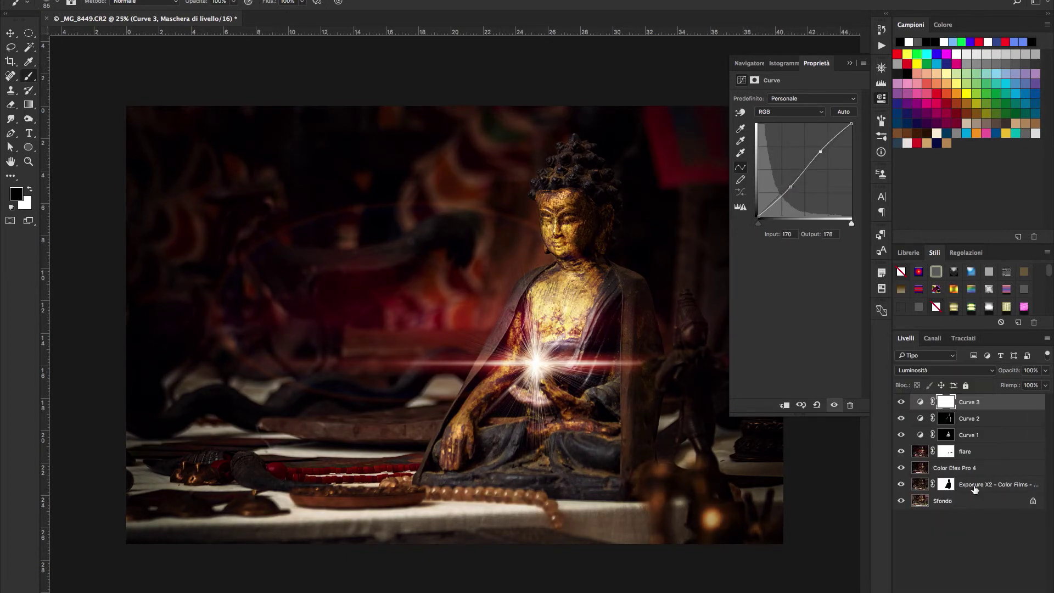
left_click(976, 584)
left_click(736, 124)
left_click(1045, 370)
left_click_drag(1047, 383, 1000, 386)
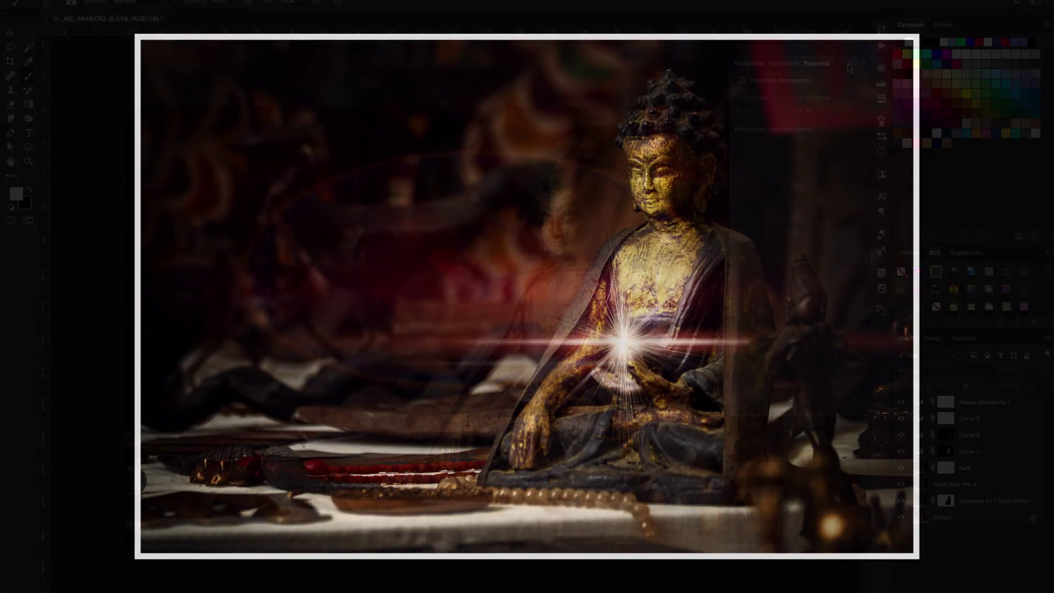